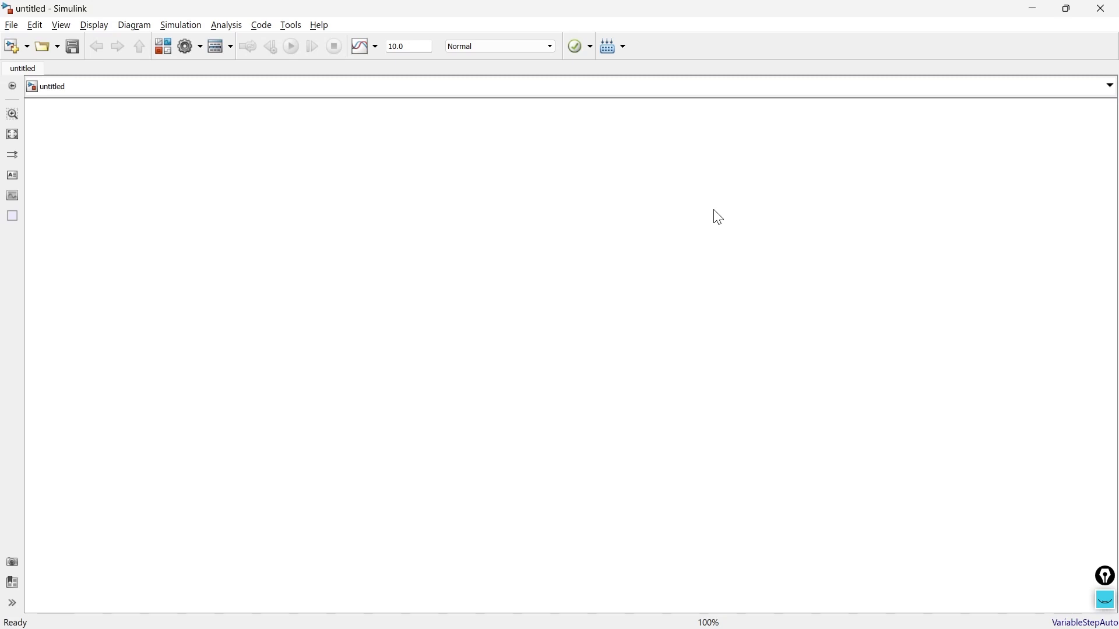
# Step: Open the Simulink Library Browser at the Sources blocks
pyautogui.click(162, 51)
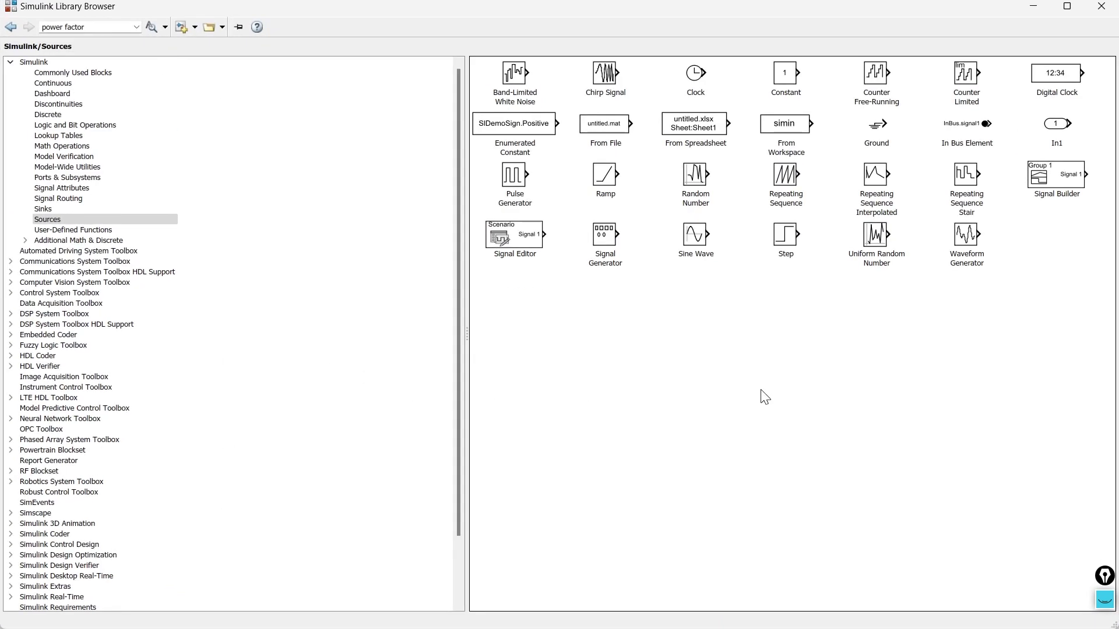
# Step: Add the Repeating Sequence block from Sources to the untitled model
pyautogui.click(47, 221)
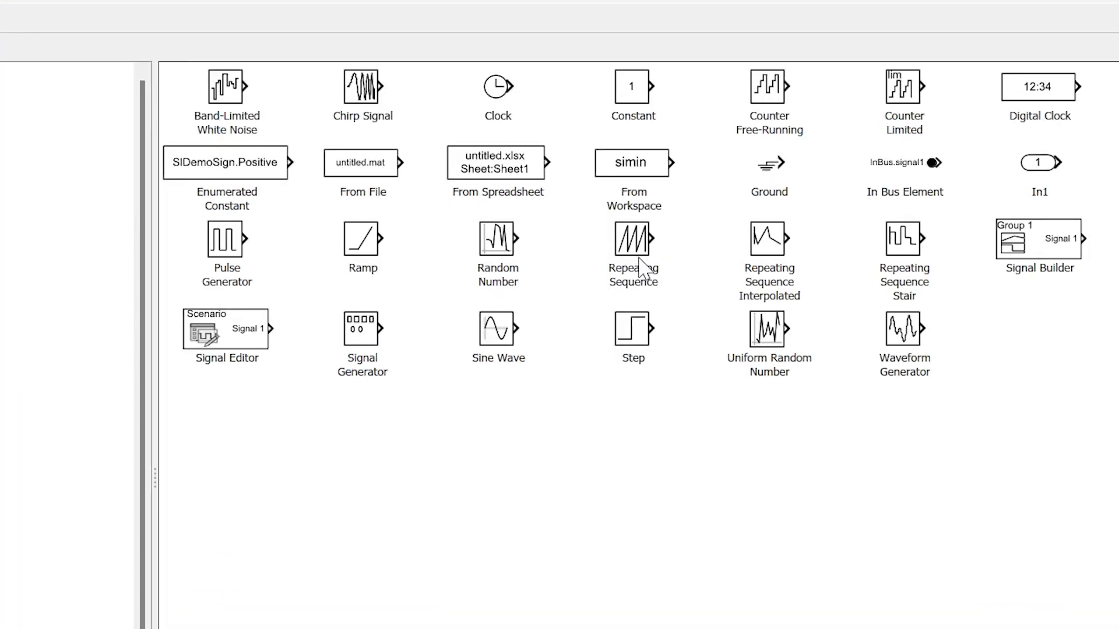
pyautogui.click(637, 269)
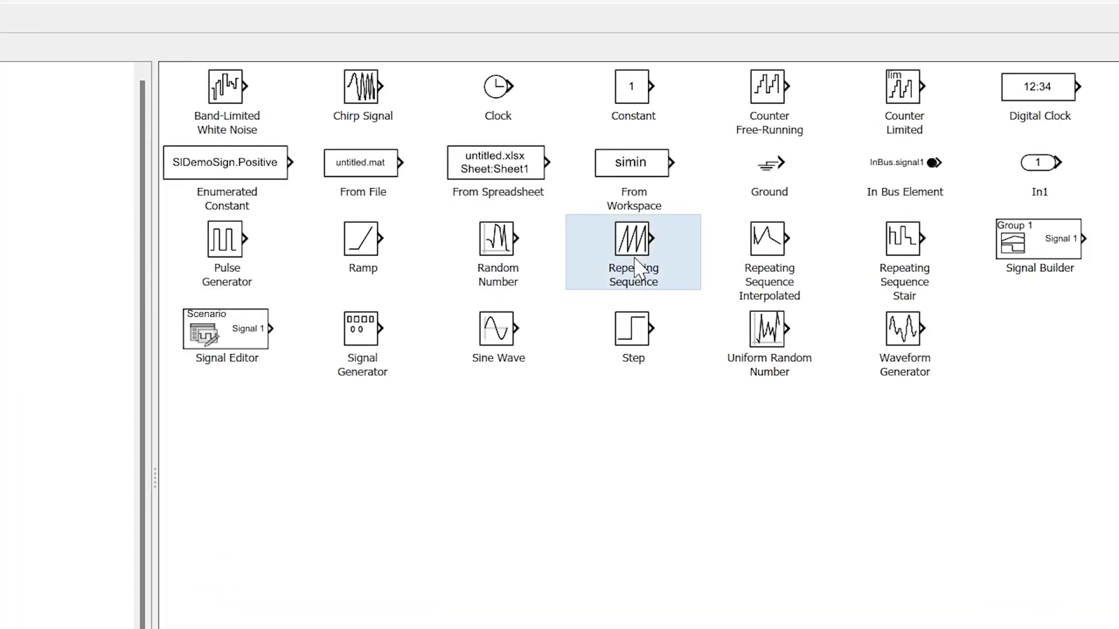
pyautogui.click(767, 268)
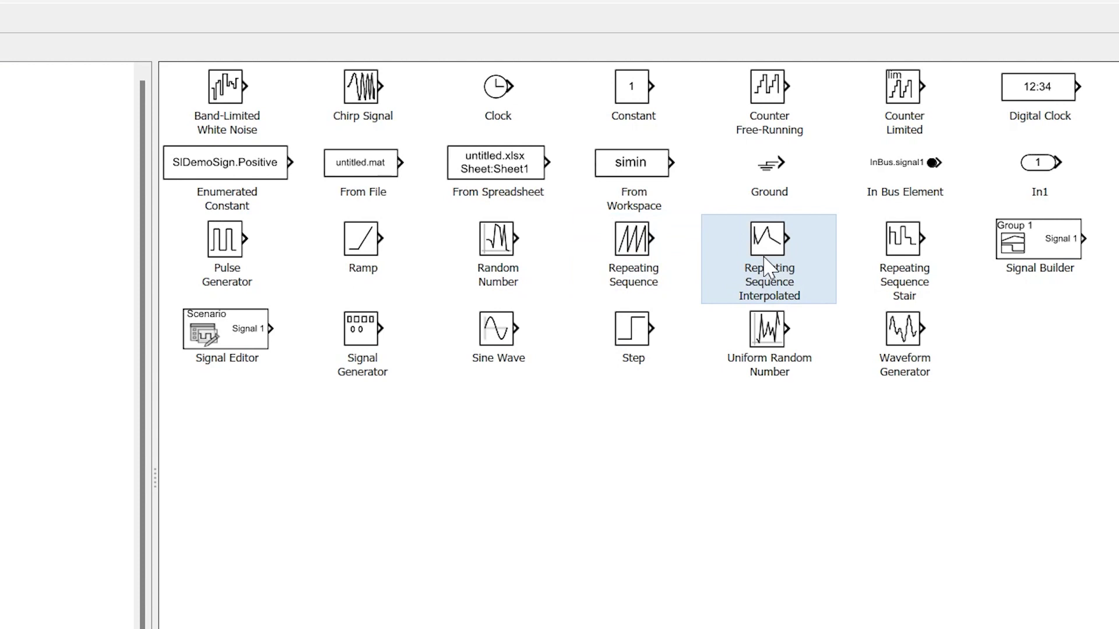
pyautogui.click(906, 260)
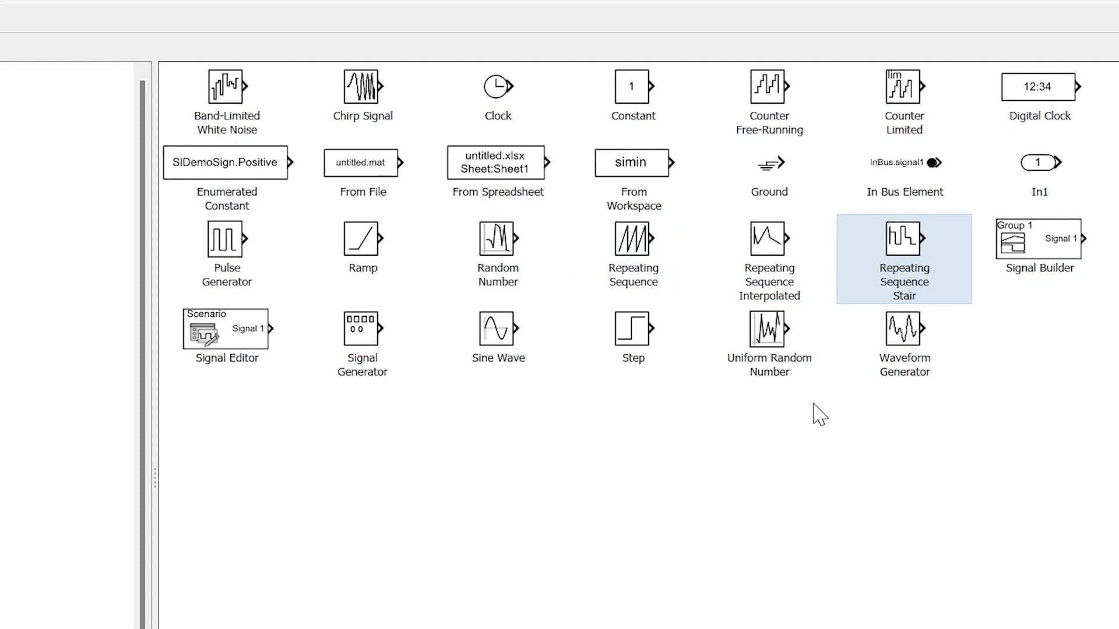
pyautogui.click(652, 274)
pyautogui.rightClick(625, 249)
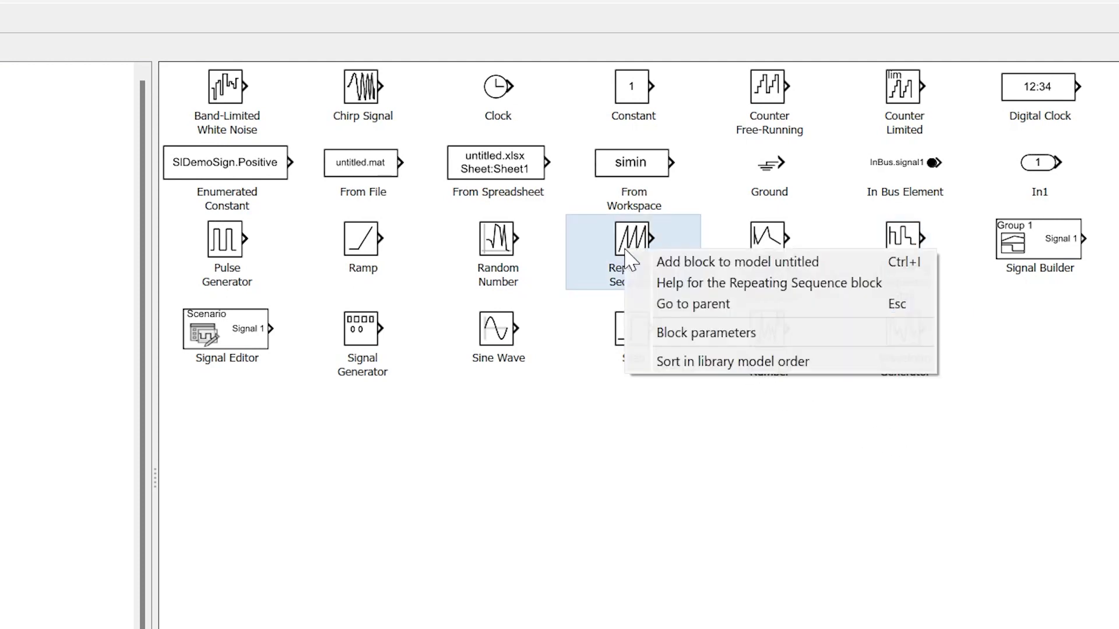
pyautogui.click(674, 263)
# Step: Add the Repeating Sequence Interpolated and Stair blocks, then stack all three blocks vertically
pyautogui.click(774, 242)
pyautogui.rightClick(744, 239)
pyautogui.click(809, 255)
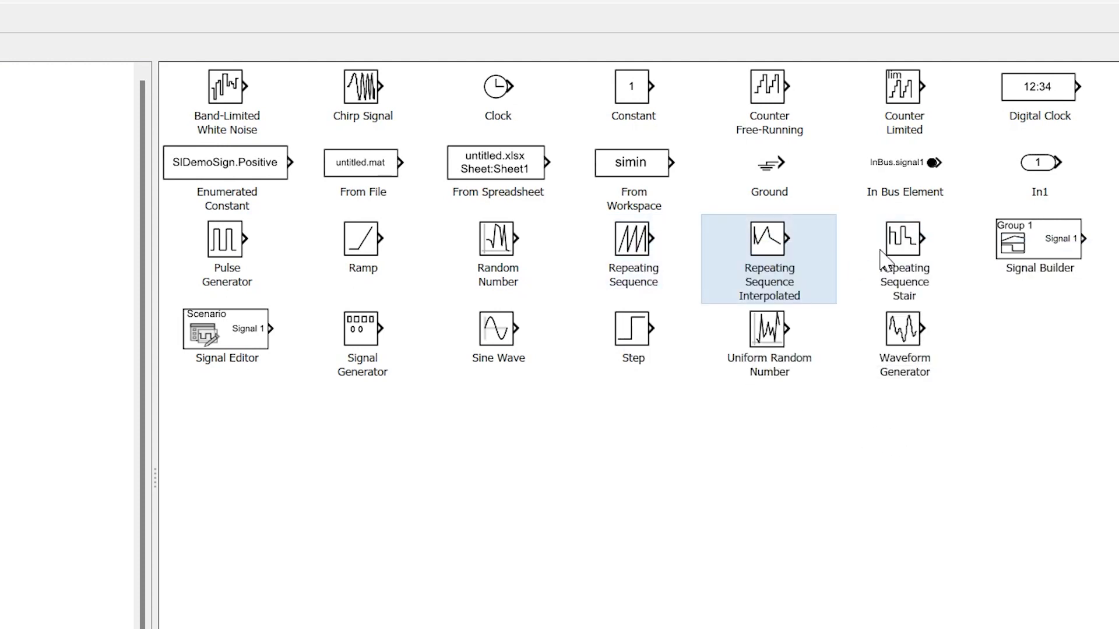
pyautogui.click(881, 250)
pyautogui.rightClick(903, 249)
pyautogui.press('Escape')
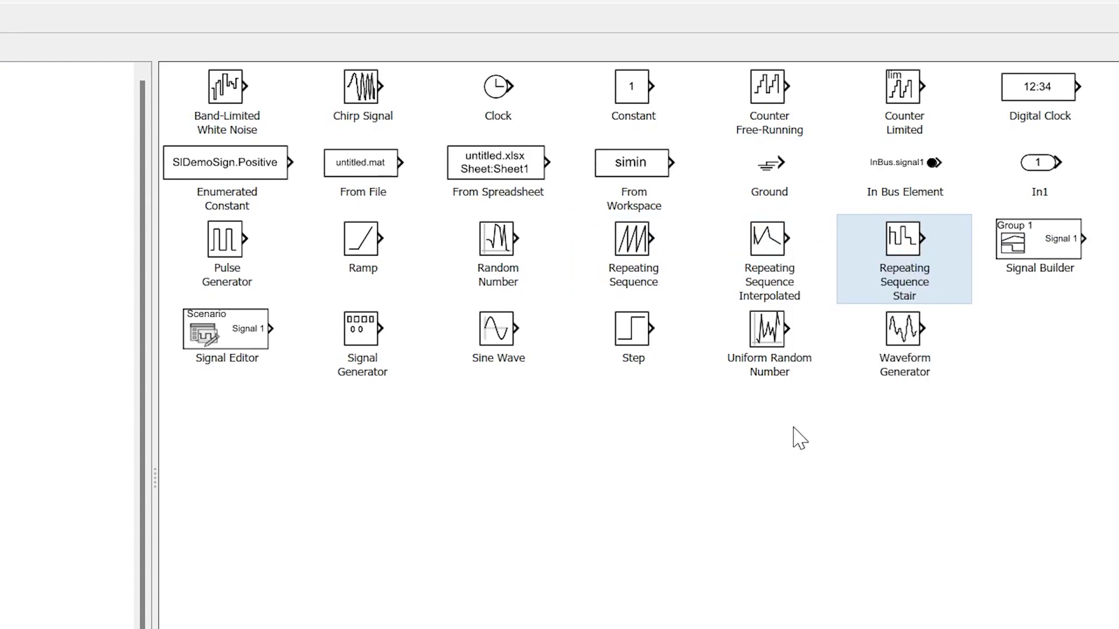
pyautogui.click(1032, 16)
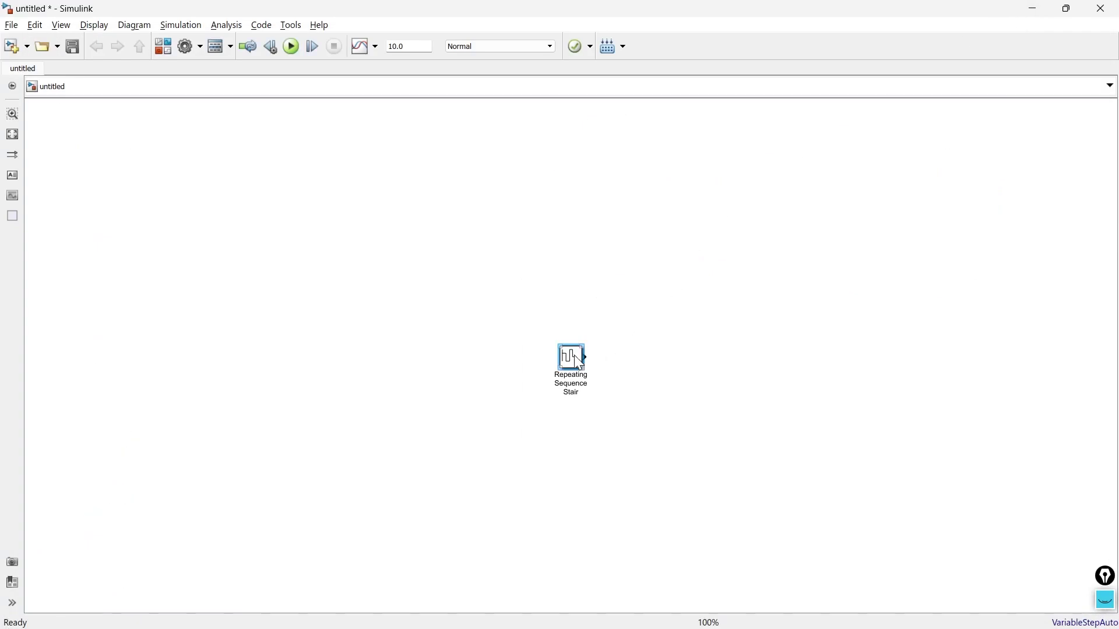
pyautogui.moveTo(578, 362); pyautogui.dragTo(407, 236)
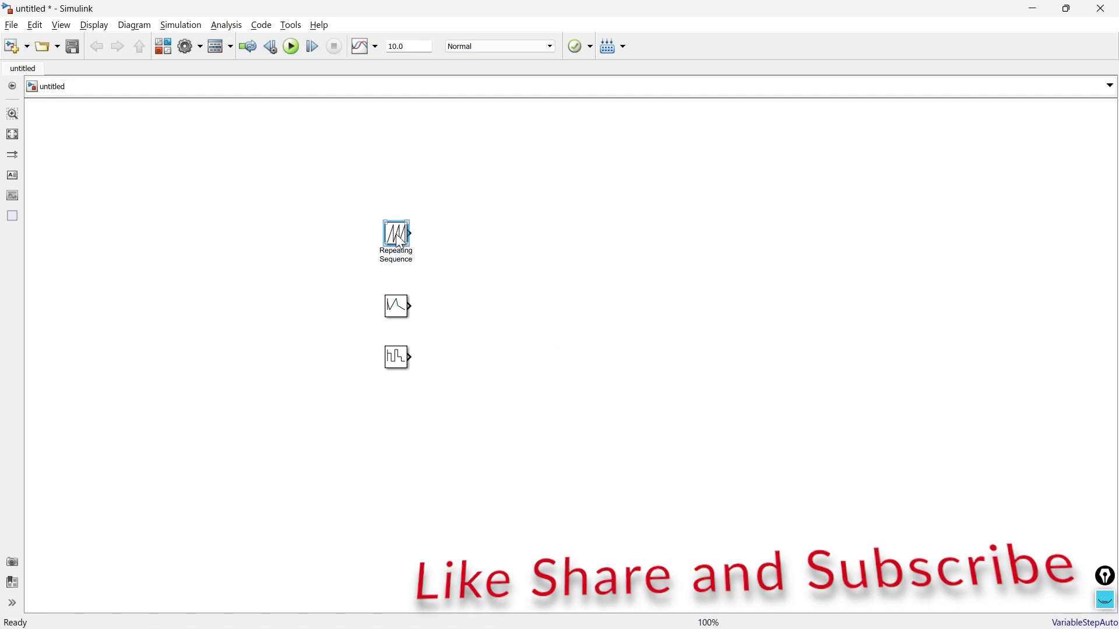
# Step: Give Repeating Sequence time values [0 0.2 0.4] and output values [0 2 0], then apply
pyautogui.doubleClick(399, 236)
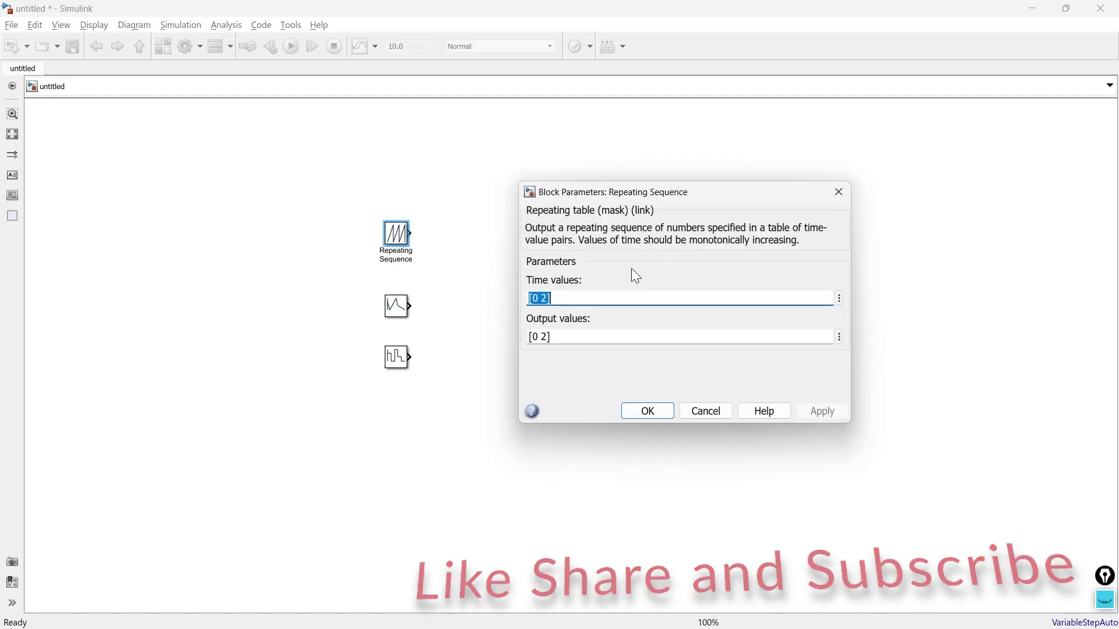
pyautogui.click(690, 199)
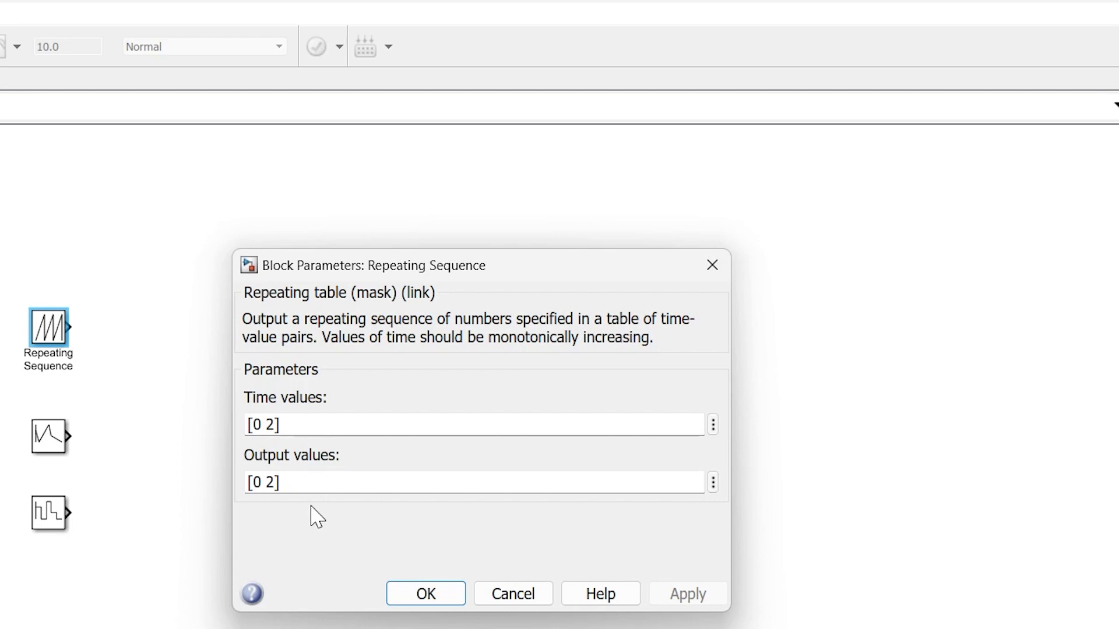
pyautogui.doubleClick(274, 424)
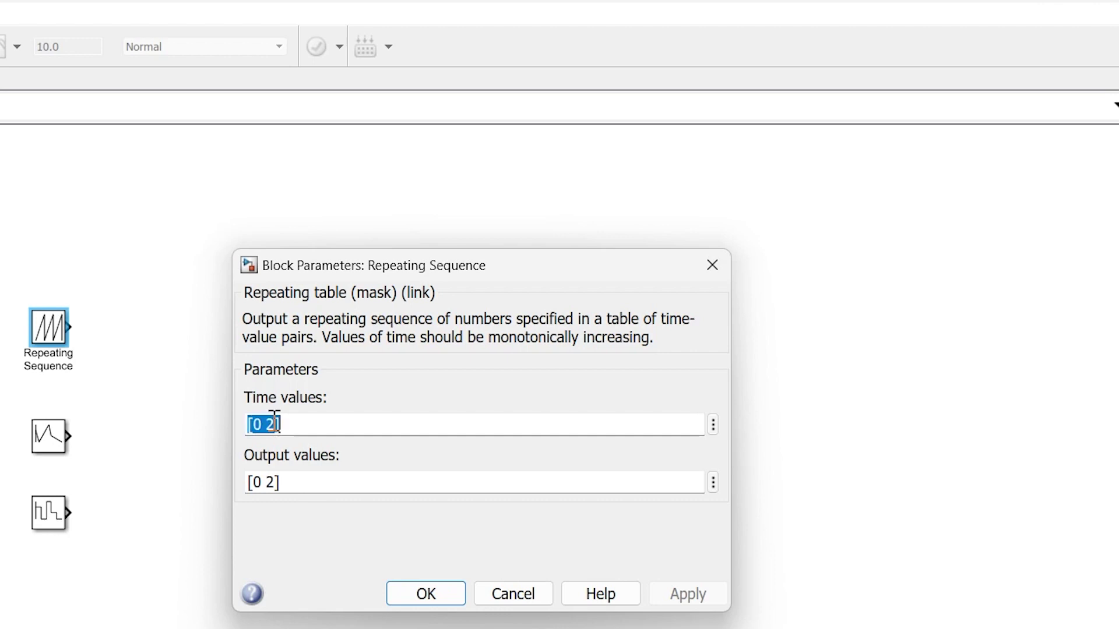
pyautogui.click(274, 423)
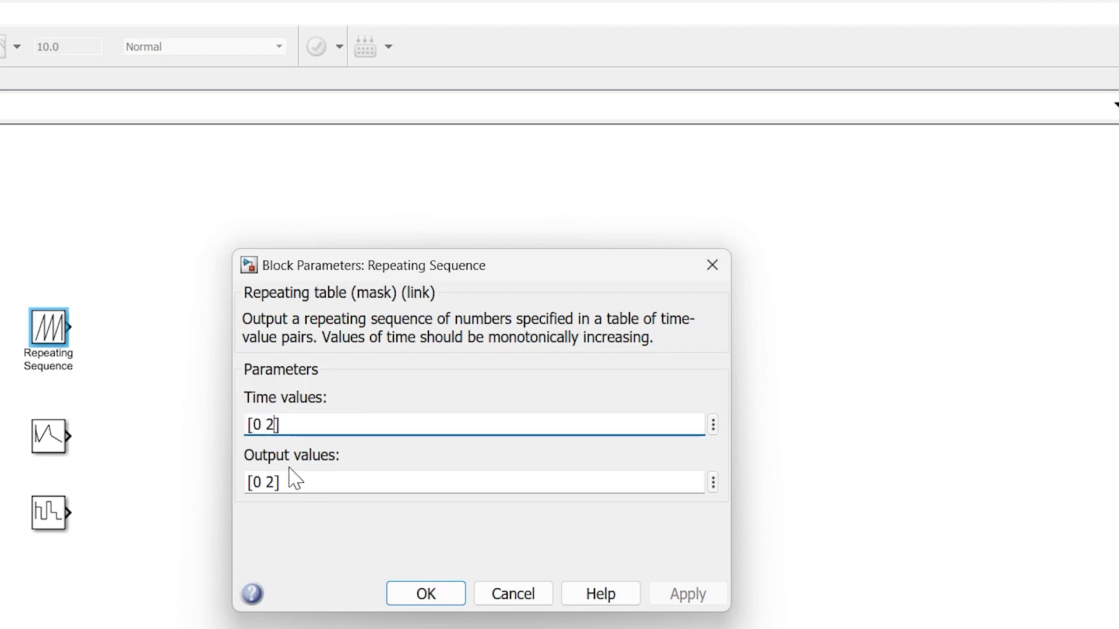
pyautogui.hotkey('shift', 'Left')
pyautogui.write('0.')
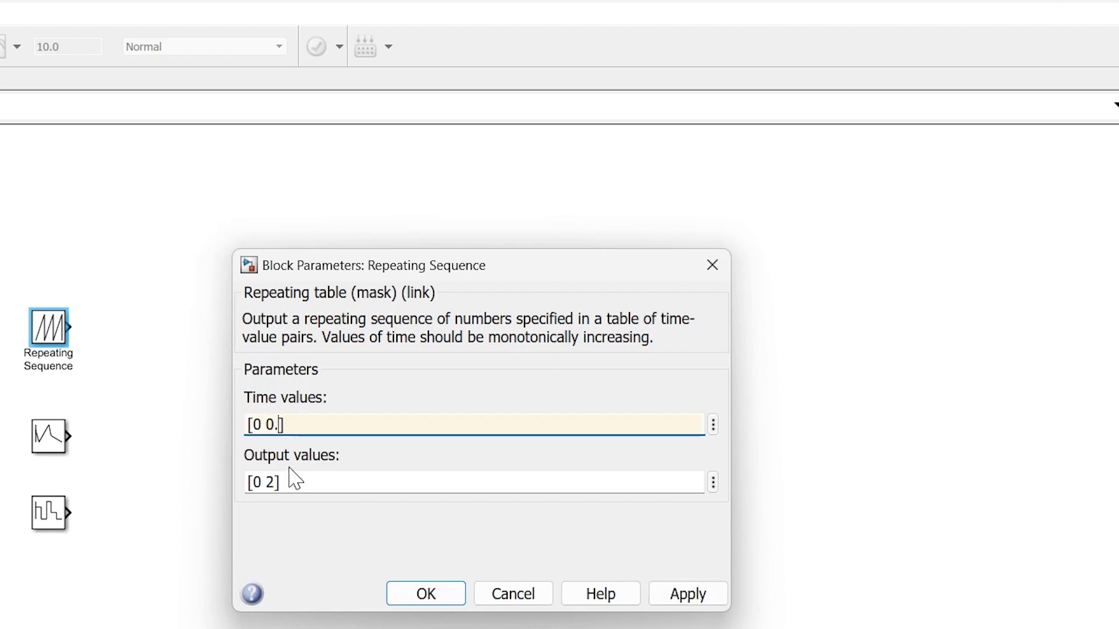
pyautogui.write('2 0.4')
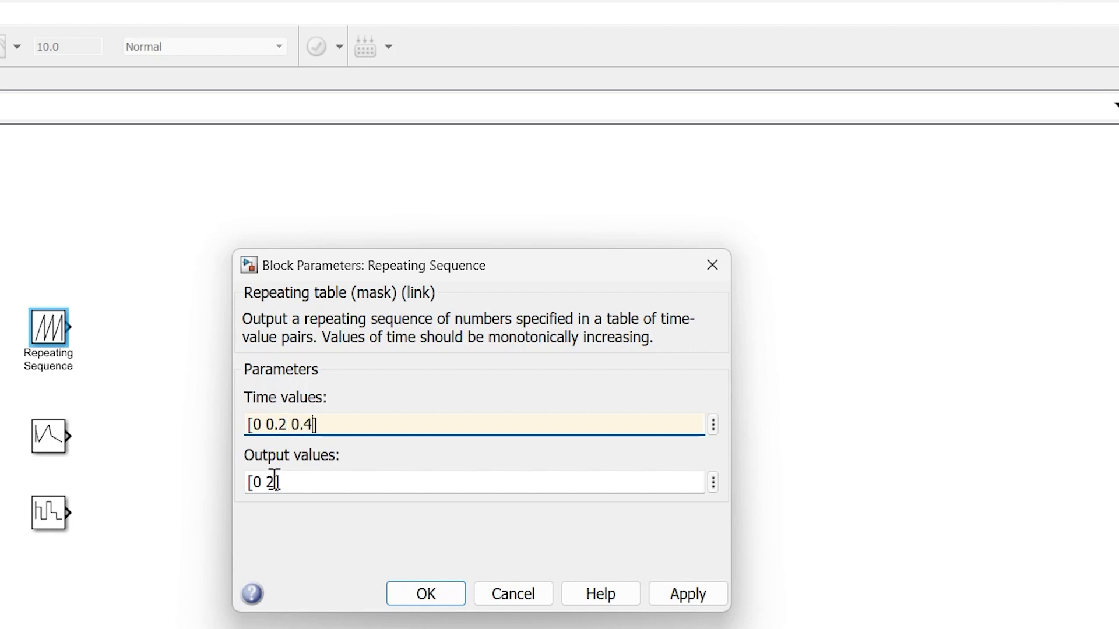
pyautogui.click(275, 481)
pyautogui.click(275, 482)
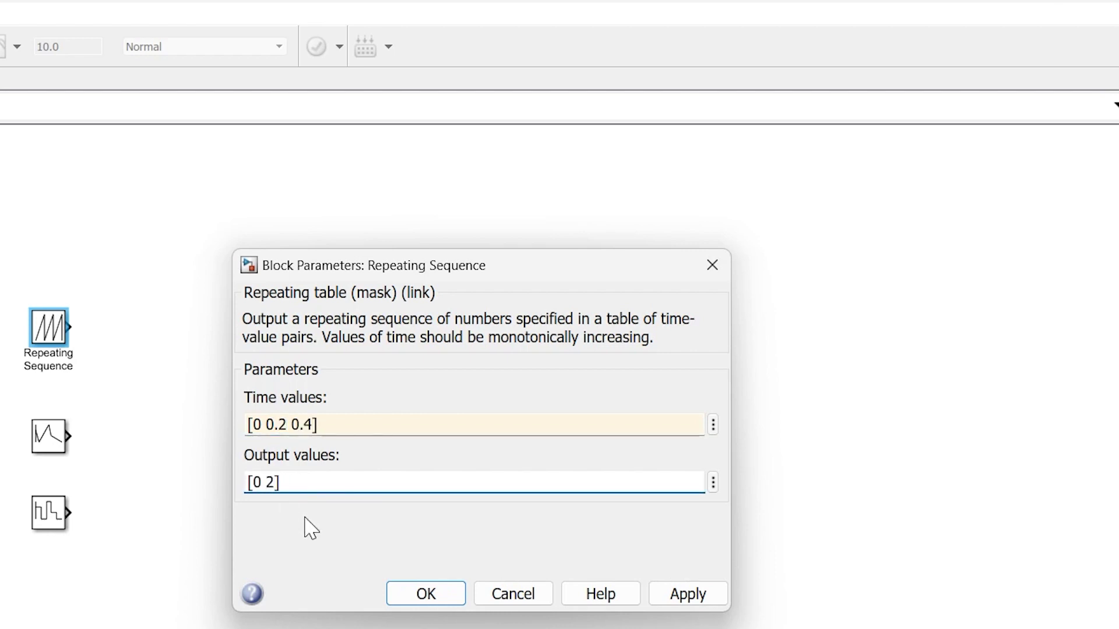
pyautogui.write('0')
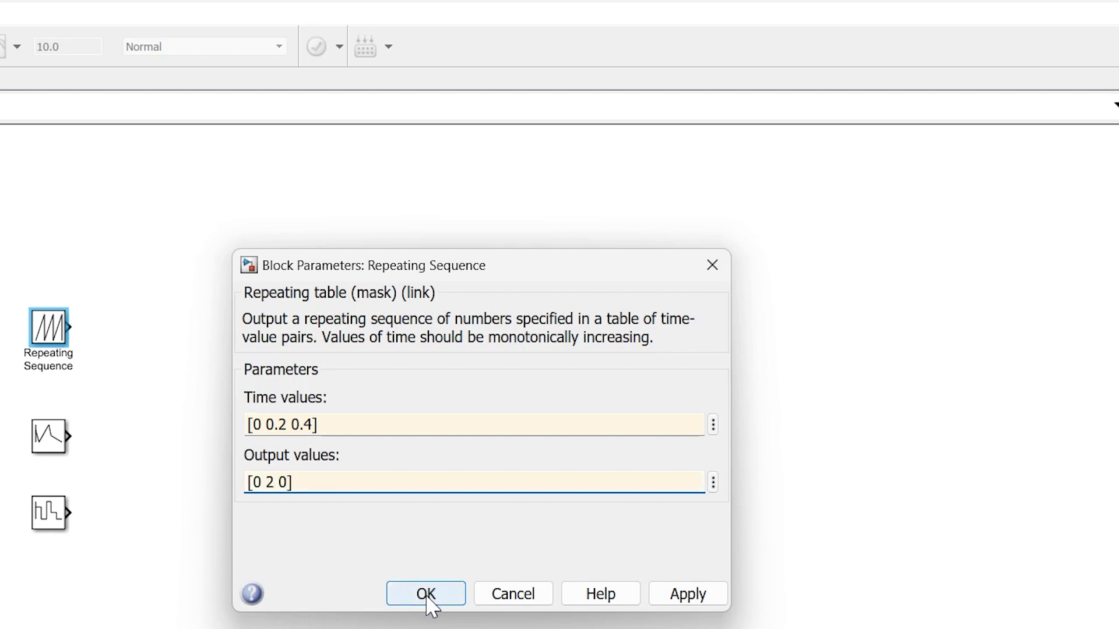
pyautogui.click(683, 598)
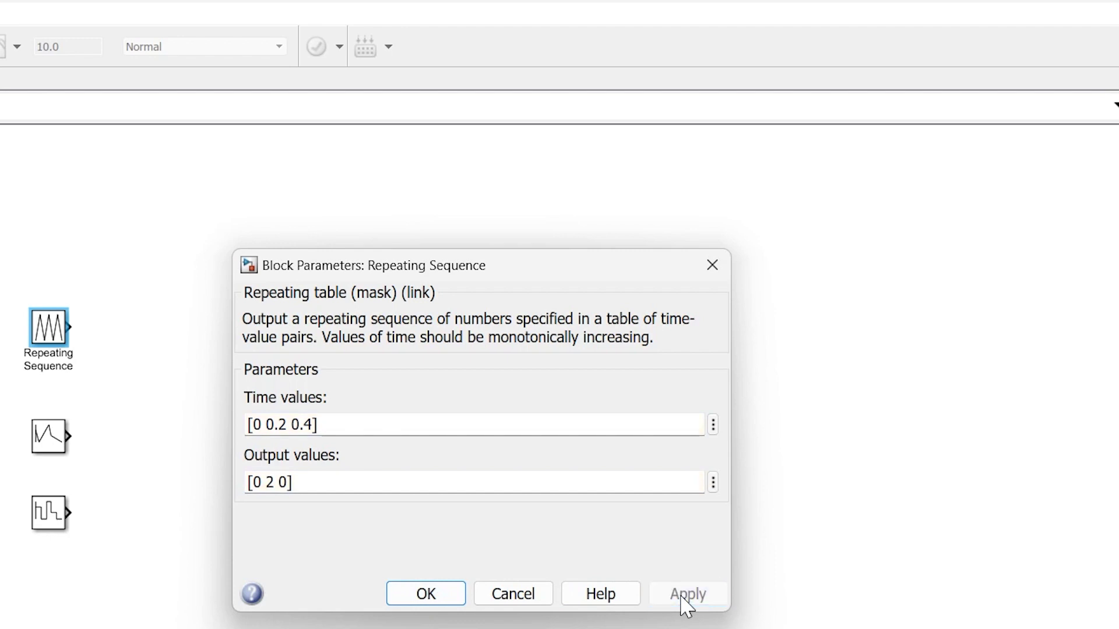
pyautogui.click(426, 594)
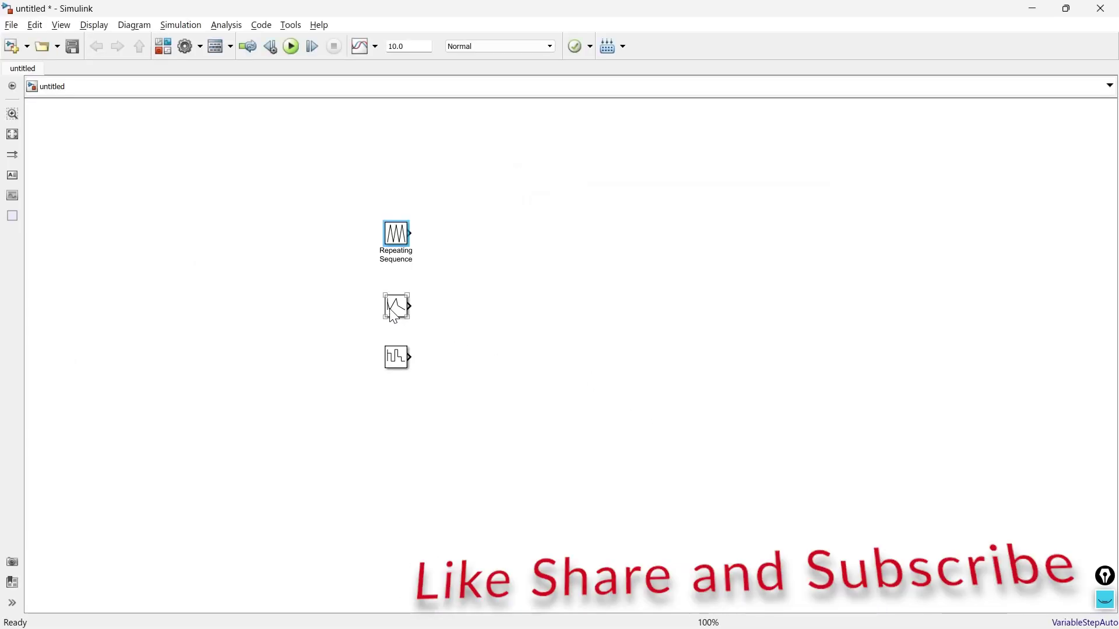
# Step: Open the Repeating Sequence Interpolated block's Block Parameters dialog
pyautogui.click(48, 448)
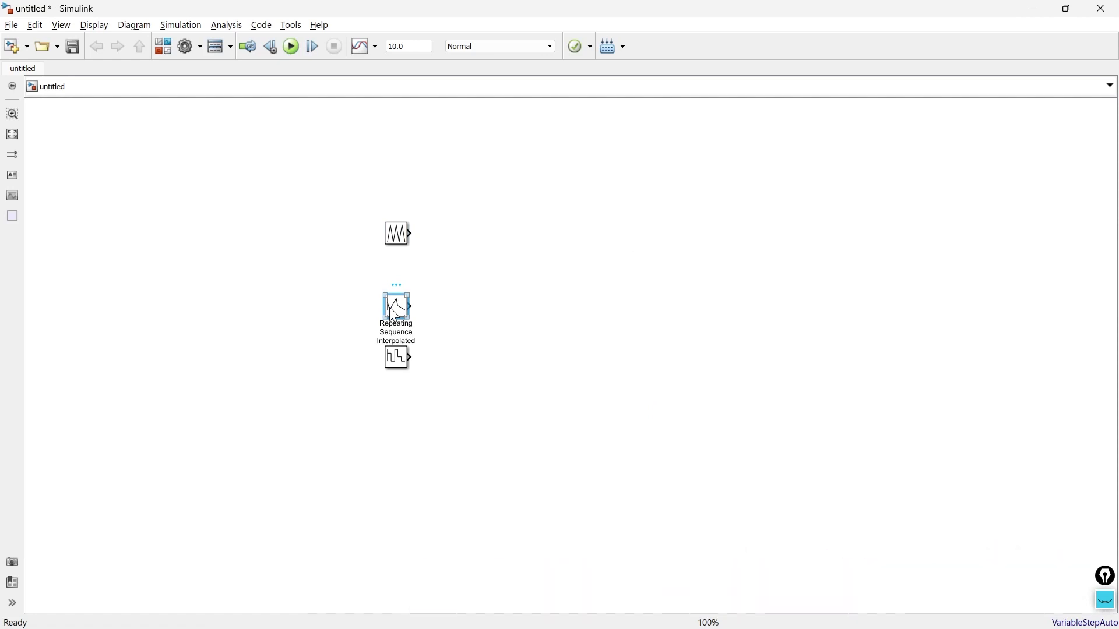
pyautogui.doubleClick(395, 309)
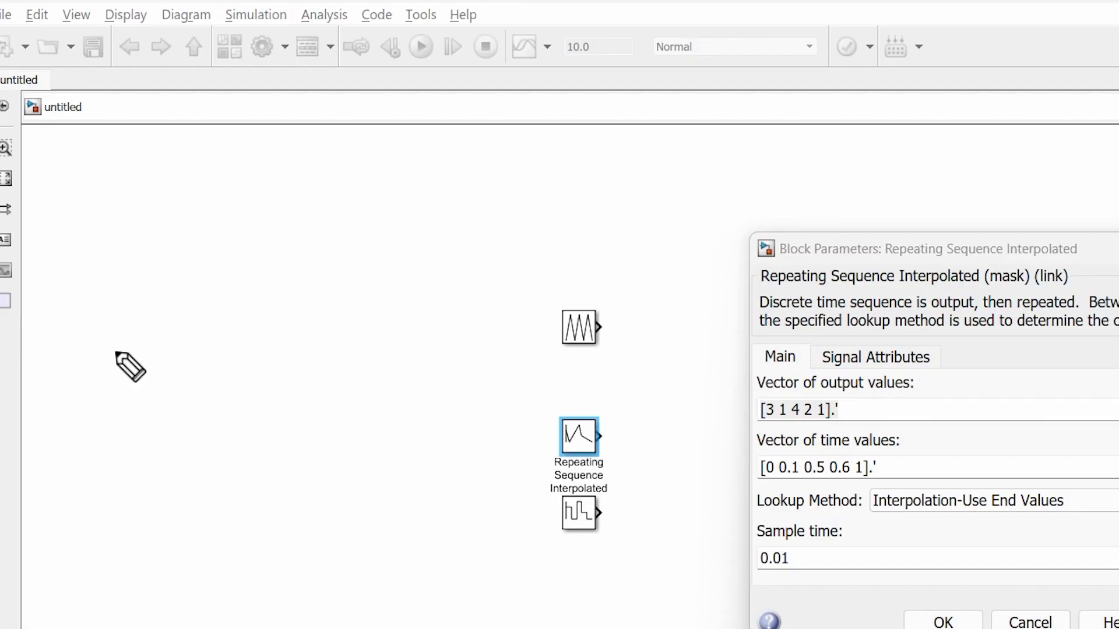
pyautogui.moveTo(80, 208)
pyautogui.mouseDown()
pyautogui.moveTo(102, 371)
pyautogui.moveTo(190, 379)
pyautogui.mouseUp()
pyautogui.moveTo(271, 546); pyautogui.dragTo(456, 525)
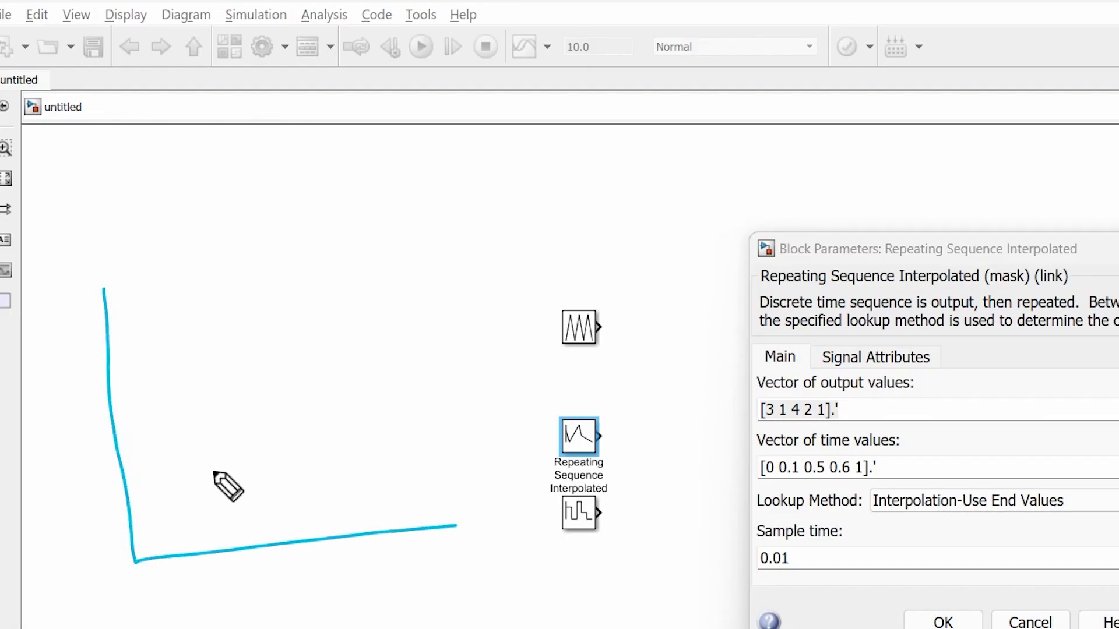
pyautogui.click(195, 471)
pyautogui.click(313, 371)
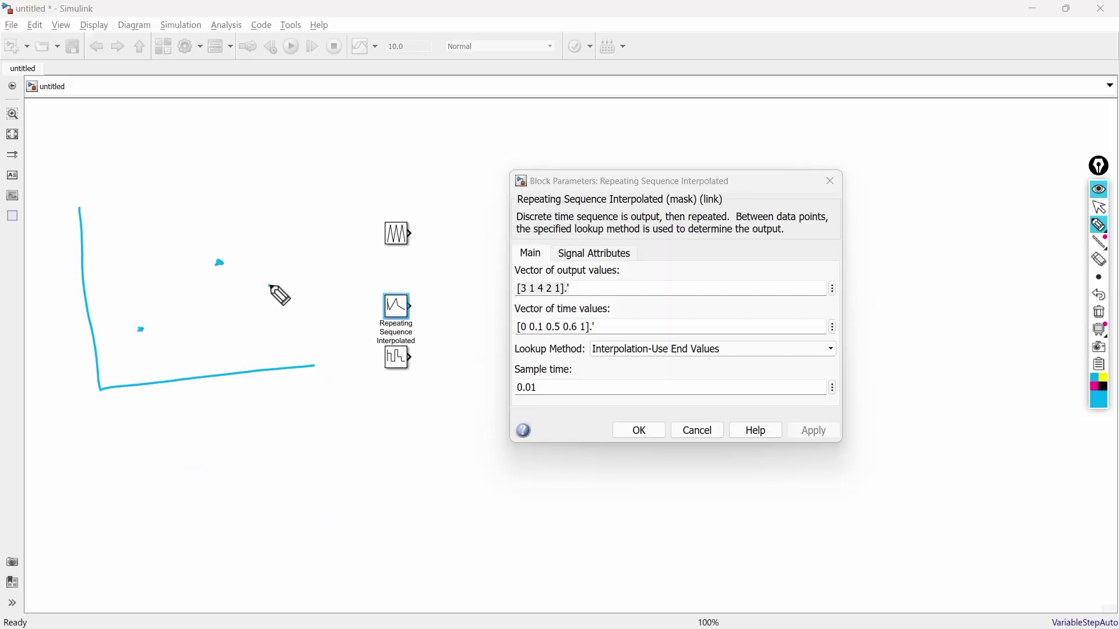
pyautogui.click(387, 404)
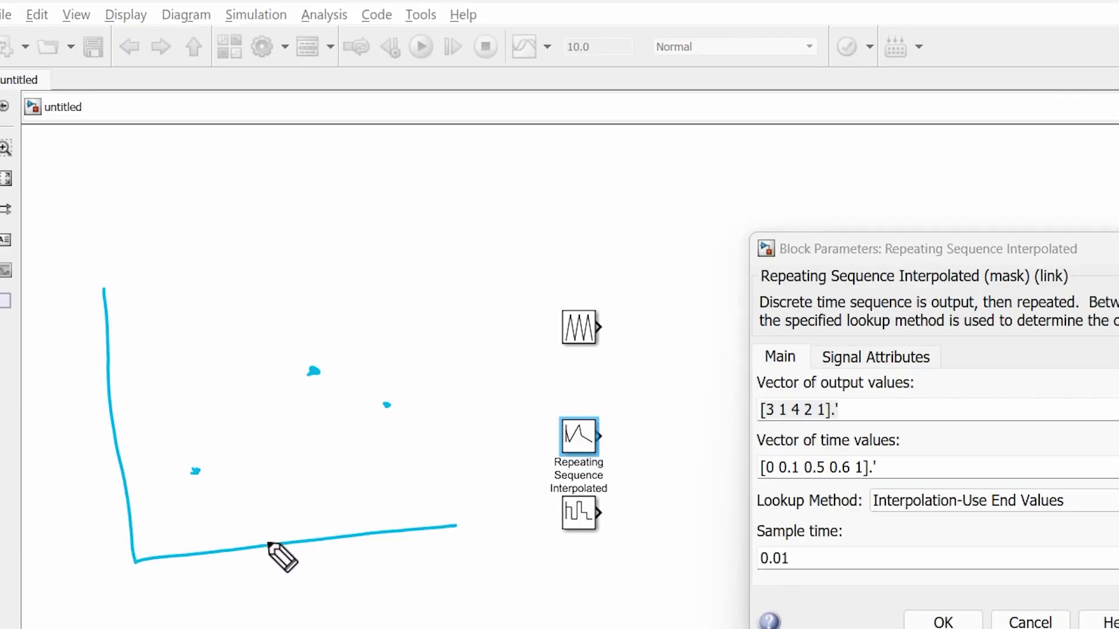
pyautogui.moveTo(267, 542); pyautogui.dragTo(254, 417)
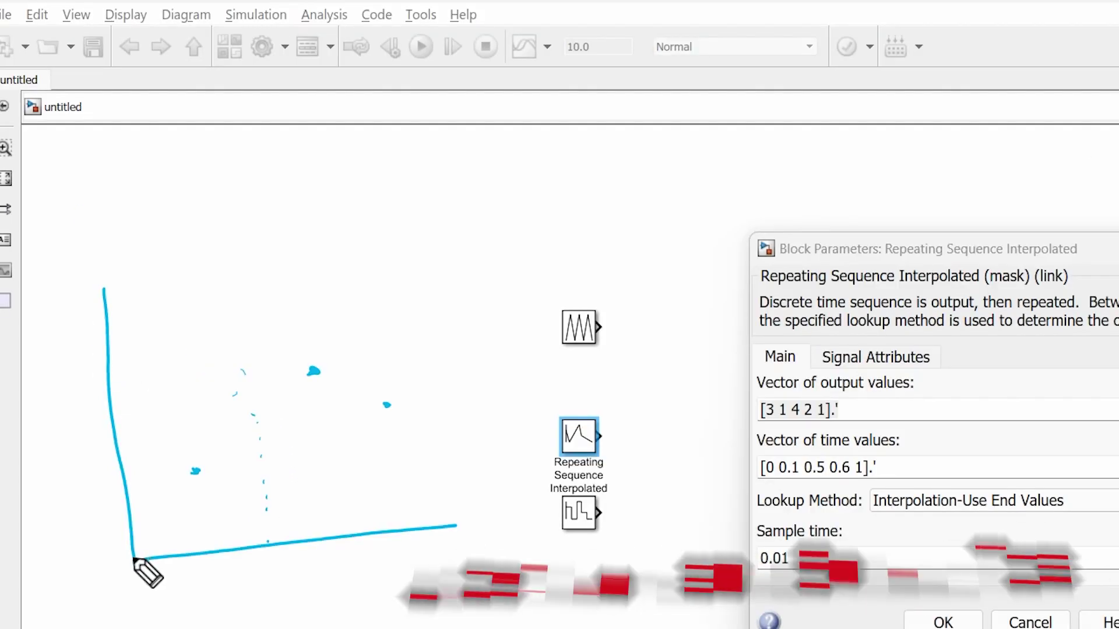
pyautogui.moveTo(134, 558)
pyautogui.mouseDown()
pyautogui.moveTo(180, 488)
pyautogui.moveTo(293, 379)
pyautogui.moveTo(347, 380)
pyautogui.moveTo(425, 415)
pyautogui.mouseUp()
pyautogui.moveTo(260, 410)
pyautogui.mouseDown()
pyautogui.moveTo(260, 427)
pyautogui.moveTo(252, 412)
pyautogui.mouseUp()
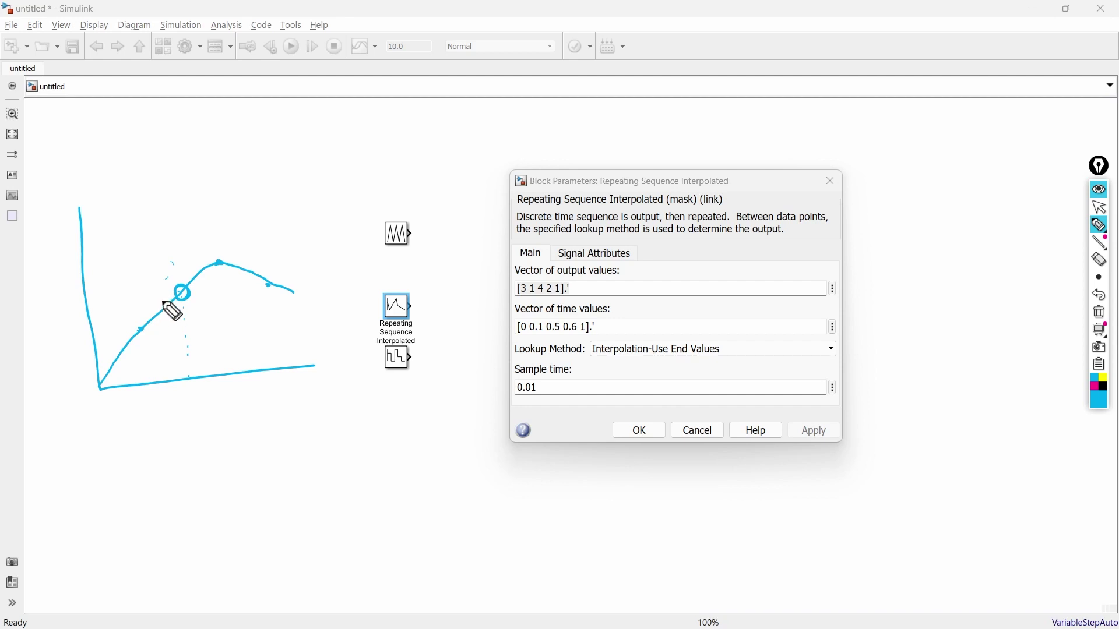
pyautogui.moveTo(138, 275); pyautogui.dragTo(138, 317)
pyautogui.moveTo(219, 228)
pyautogui.mouseDown()
pyautogui.moveTo(219, 251)
pyautogui.moveTo(273, 270)
pyautogui.mouseUp()
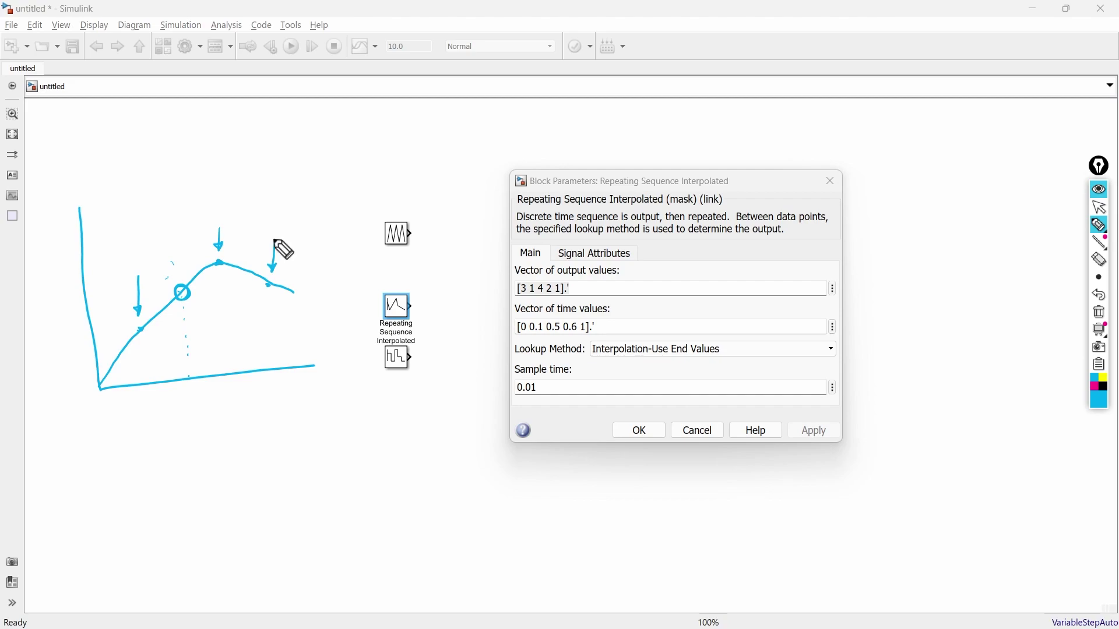
pyautogui.press('Escape')
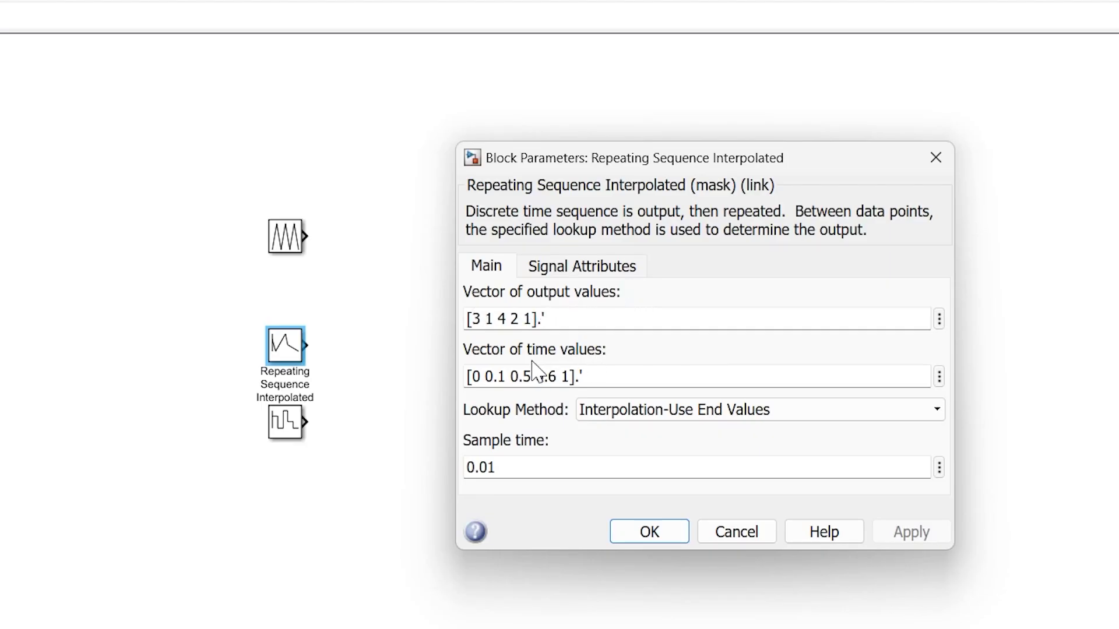
# Step: Set the Interpolated block's output values to [0 2 0] and time values to [0 0.2 0.4]
pyautogui.doubleClick(527, 319)
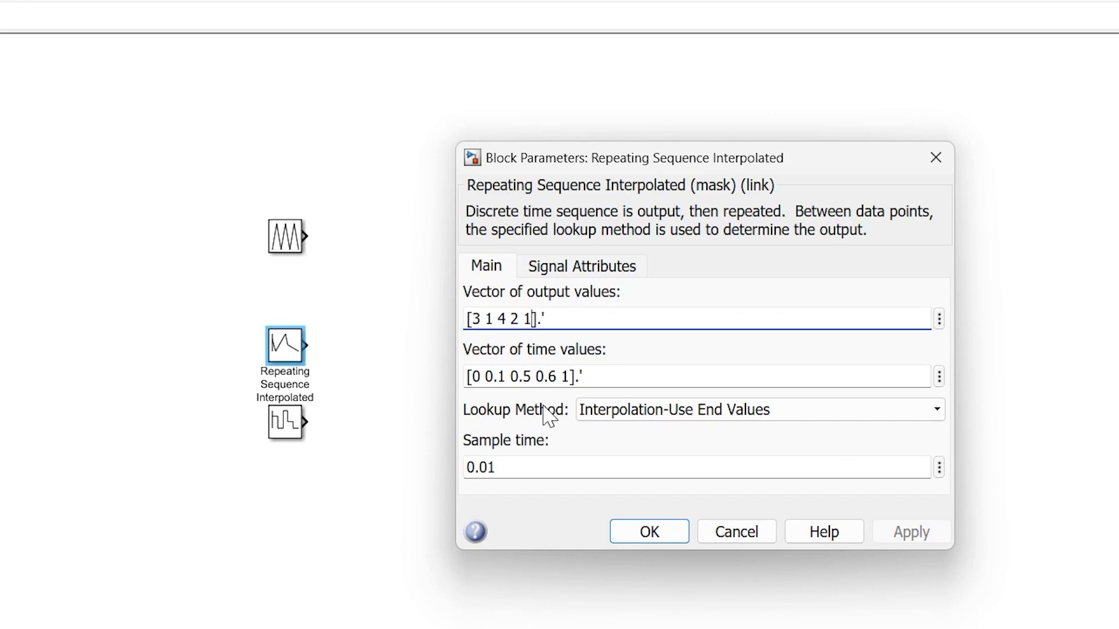
pyautogui.hotkey('shift', 'Left')
pyautogui.hotkey('shift', 'Left')
pyautogui.hotkey('shift', 'Left')
pyautogui.hotkey('shift', 'Left')
pyautogui.hotkey('shift', 'Left')
pyautogui.hotkey('shift', 'Left')
pyautogui.hotkey('shift', 'Left')
pyautogui.hotkey('shift', 'Left')
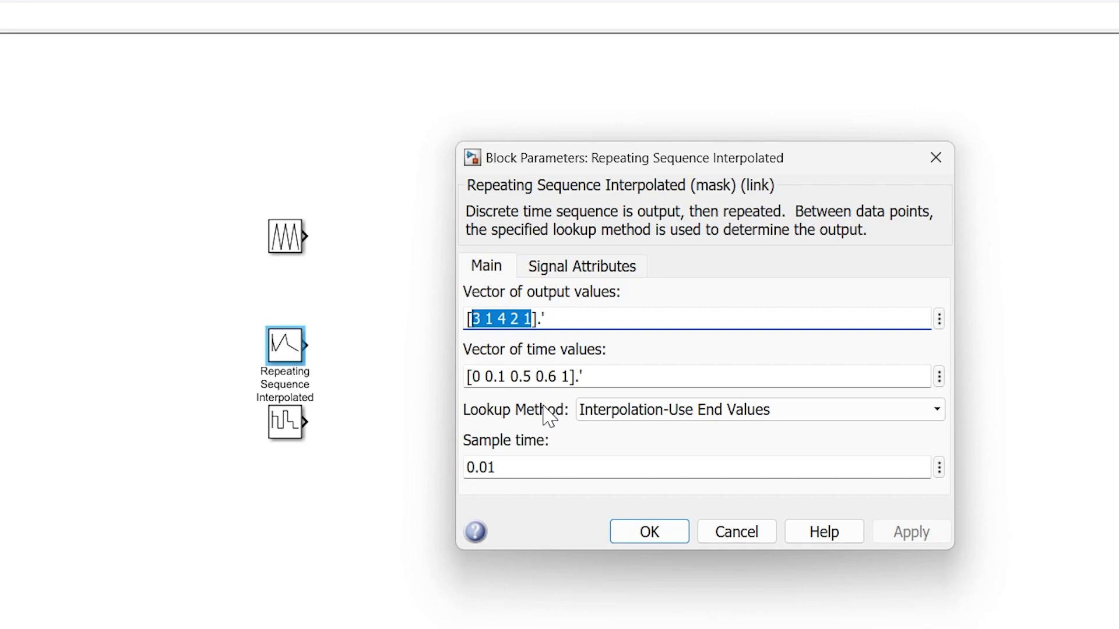
pyautogui.write('0 2 ')
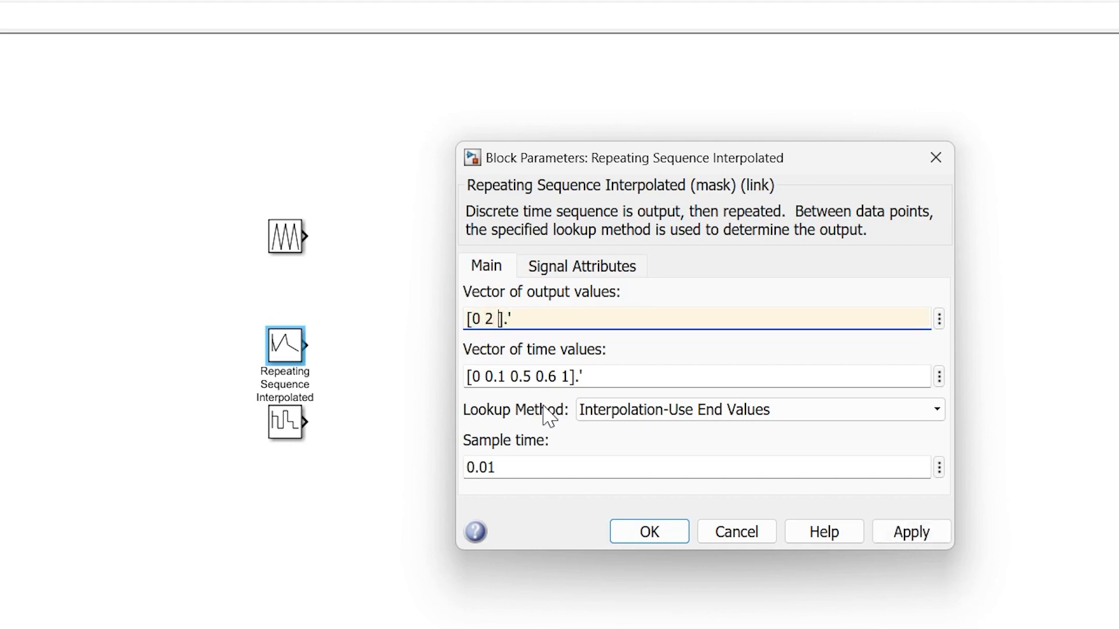
pyautogui.write('0')
pyautogui.click(438, 376)
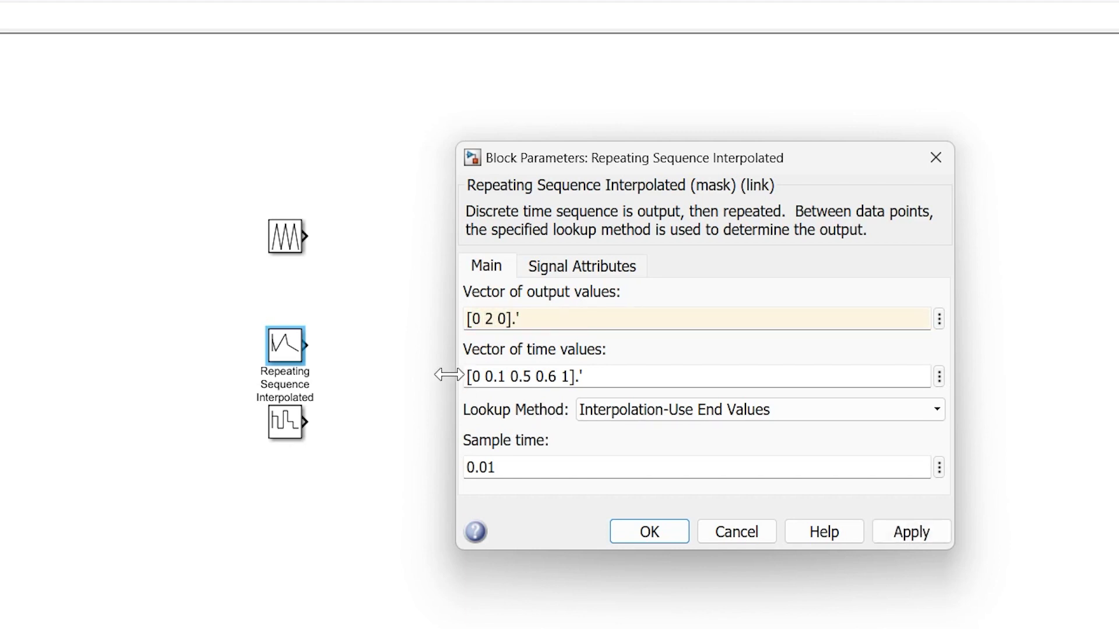
pyautogui.doubleClick(570, 376)
pyautogui.moveTo(583, 376); pyautogui.dragTo(568, 377)
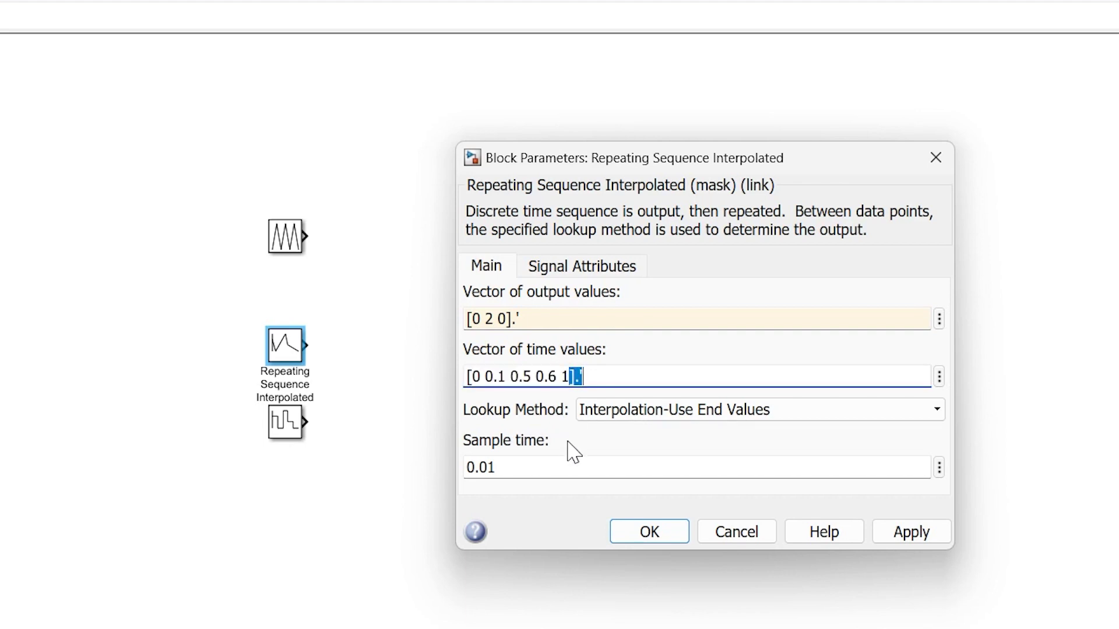
pyautogui.press('Right')
pyautogui.press('Left')
pyautogui.press('Left')
pyautogui.hotkey('shift', 'Left')
pyautogui.hotkey('shift', 'Left')
pyautogui.hotkey('shift', 'Left')
pyautogui.hotkey('shift', 'Left')
pyautogui.hotkey('shift', 'Left')
pyautogui.hotkey('shift', 'Left')
pyautogui.hotkey('shift', 'Left')
pyautogui.hotkey('shift', 'Left')
pyautogui.hotkey('shift', 'Left')
pyautogui.hotkey('shift', 'Left')
pyautogui.hotkey('shift', 'Left')
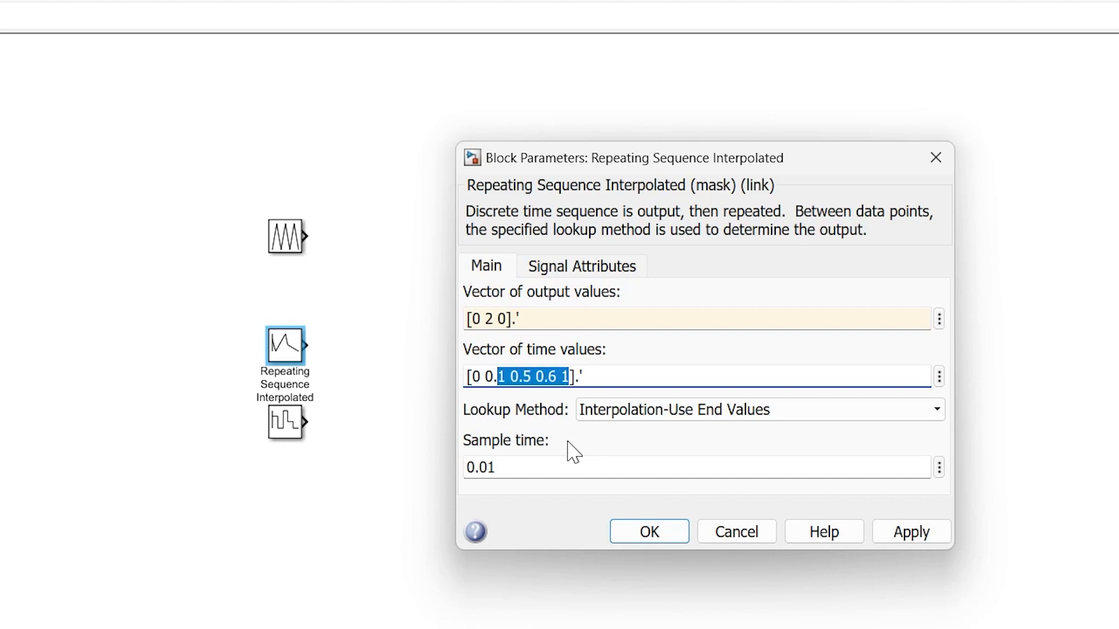
pyautogui.write('2 0.4')
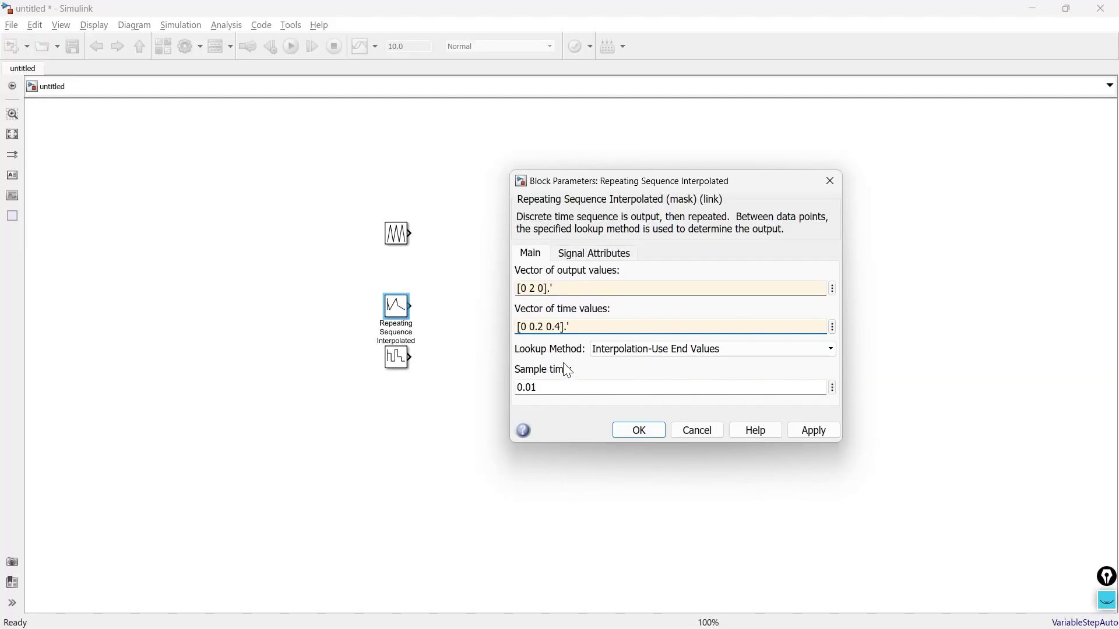
pyautogui.click(548, 441)
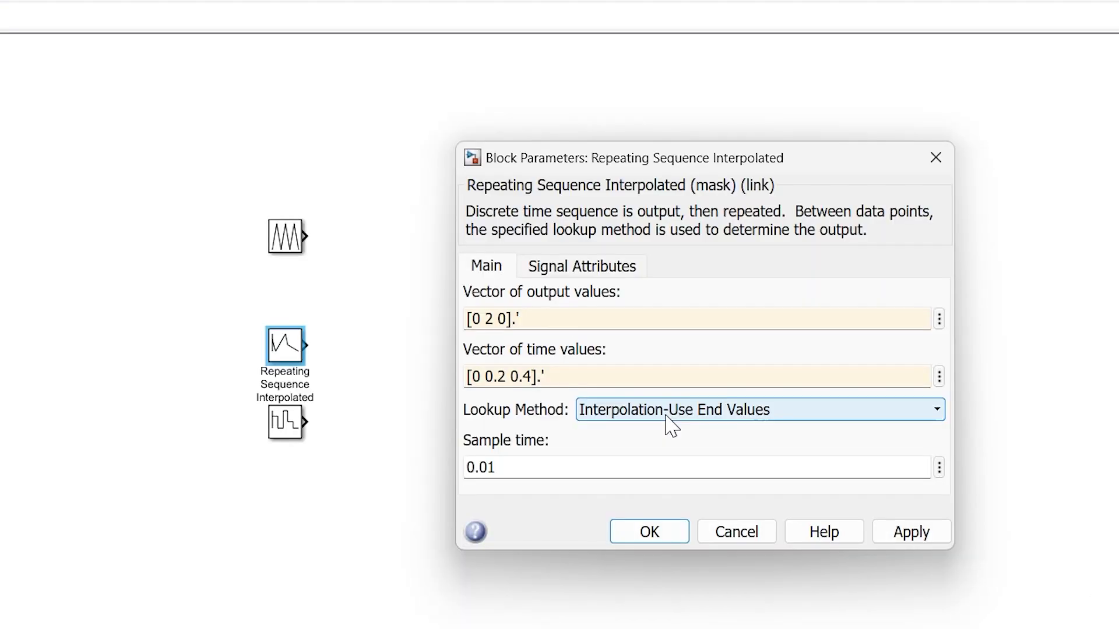
# Step: Keep the Interpolation-Use End Values lookup method and confirm the parameters
pyautogui.click(650, 352)
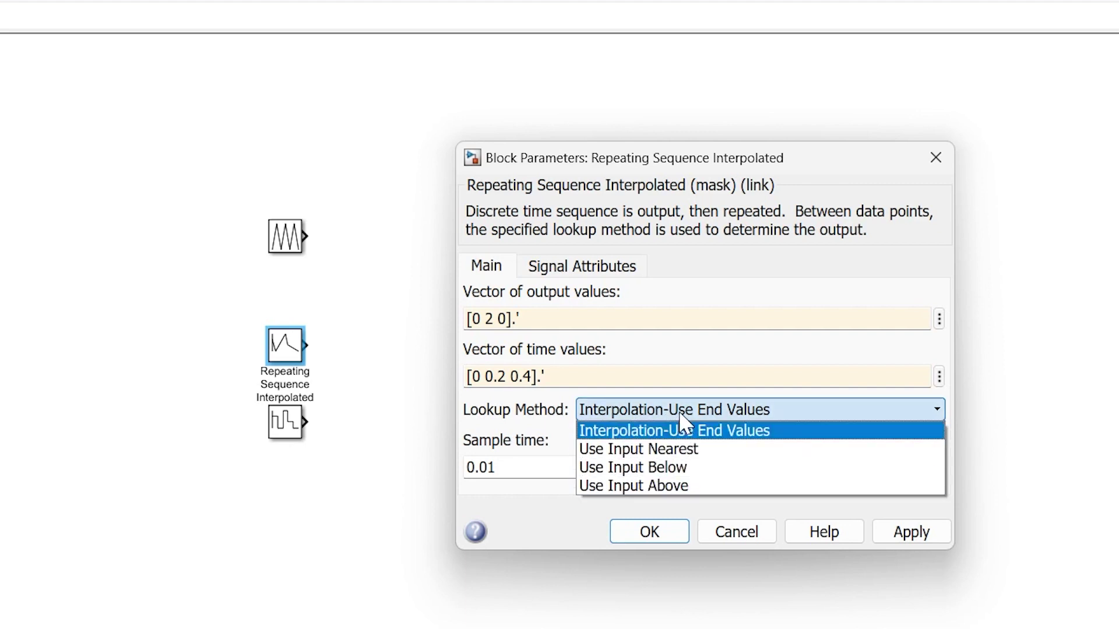
pyautogui.click(680, 428)
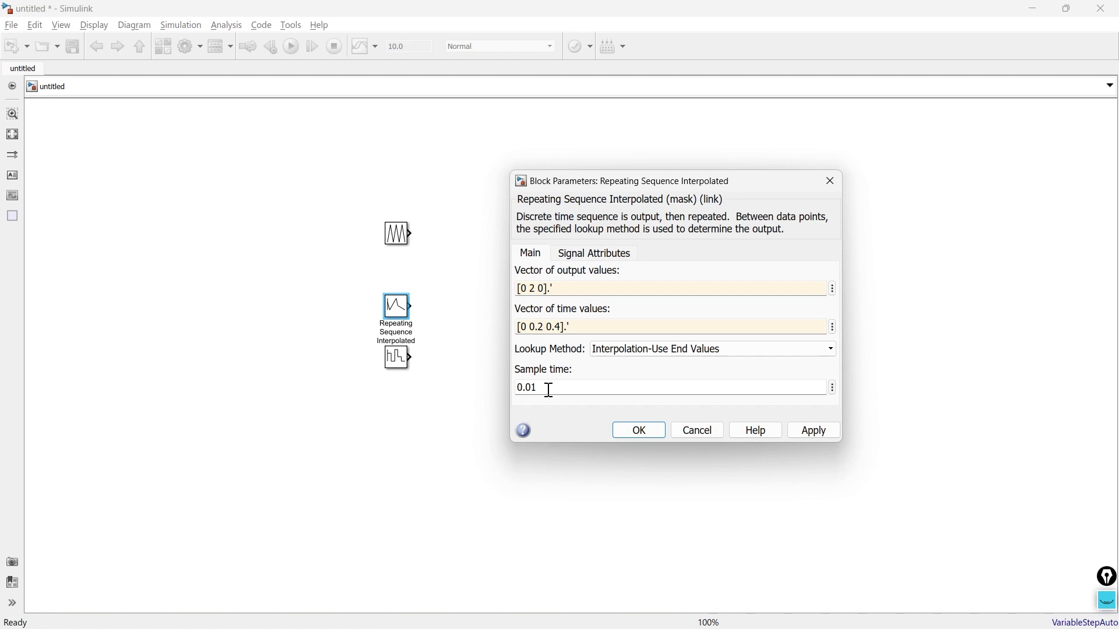
pyautogui.click(631, 437)
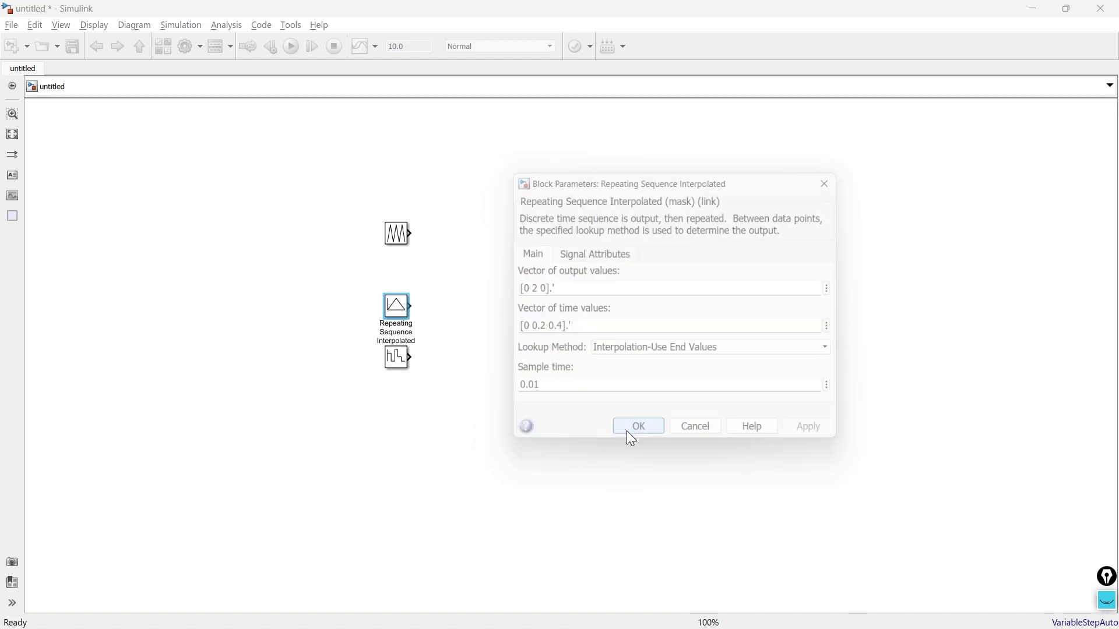
# Step: Change the Repeating Sequence Stair output vector to [0 2 0] and confirm
pyautogui.click(396, 367)
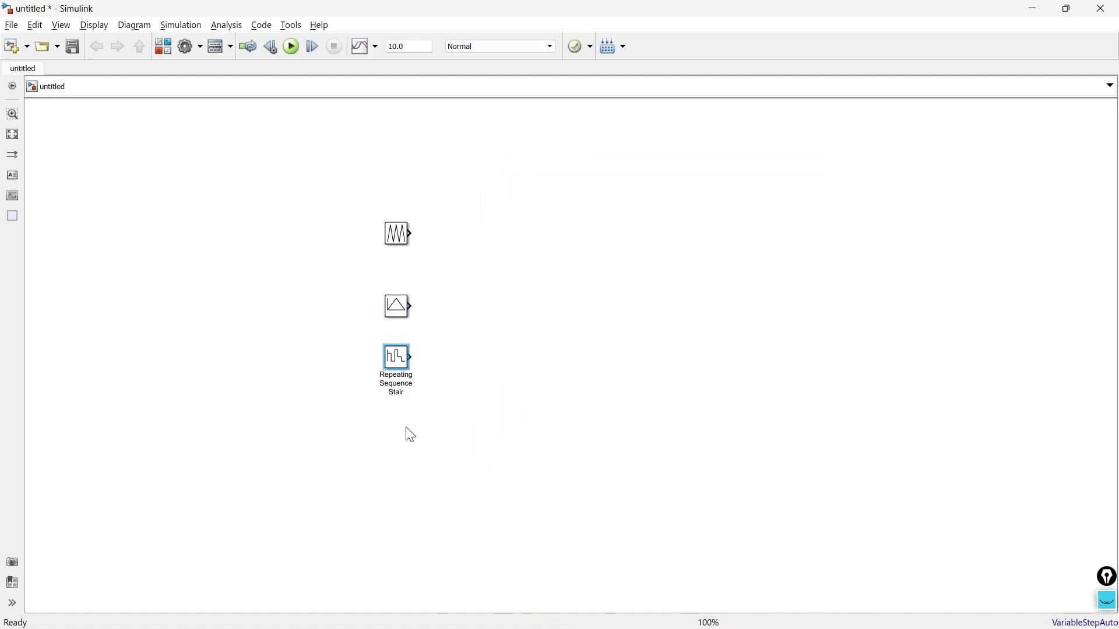
pyautogui.doubleClick(395, 358)
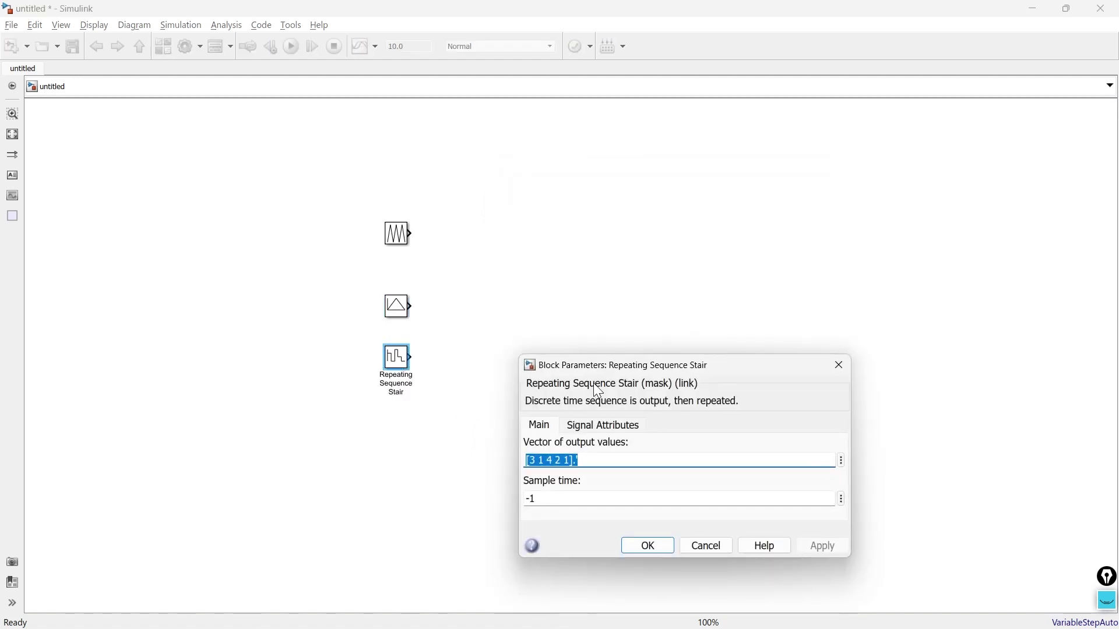
pyautogui.moveTo(605, 367); pyautogui.dragTo(619, 224)
pyautogui.click(729, 254)
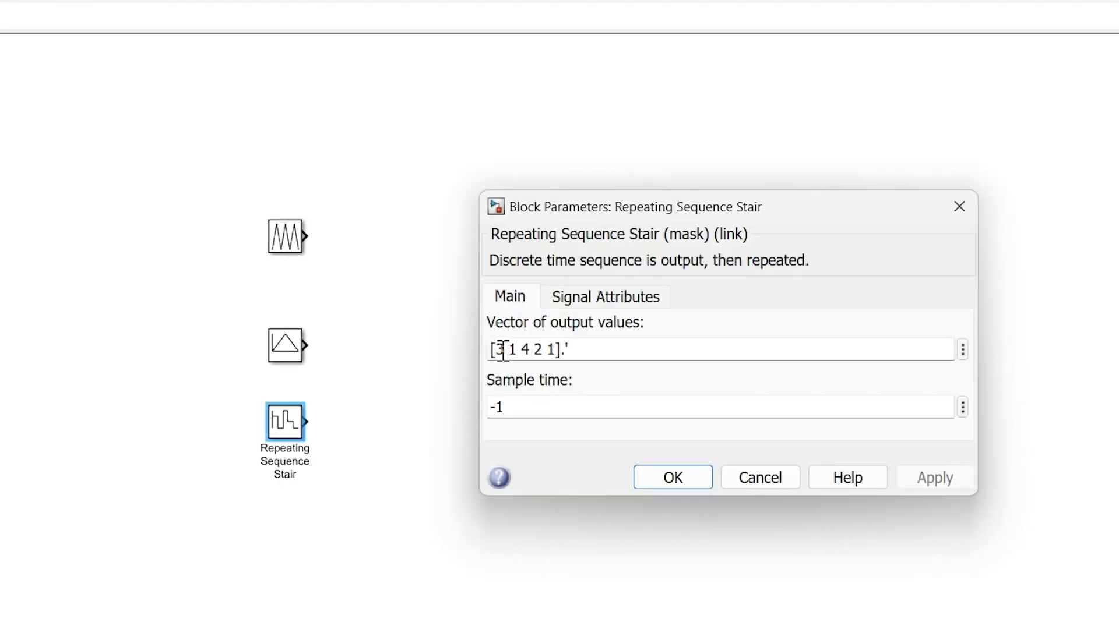
pyautogui.moveTo(541, 310); pyautogui.dragTo(586, 309)
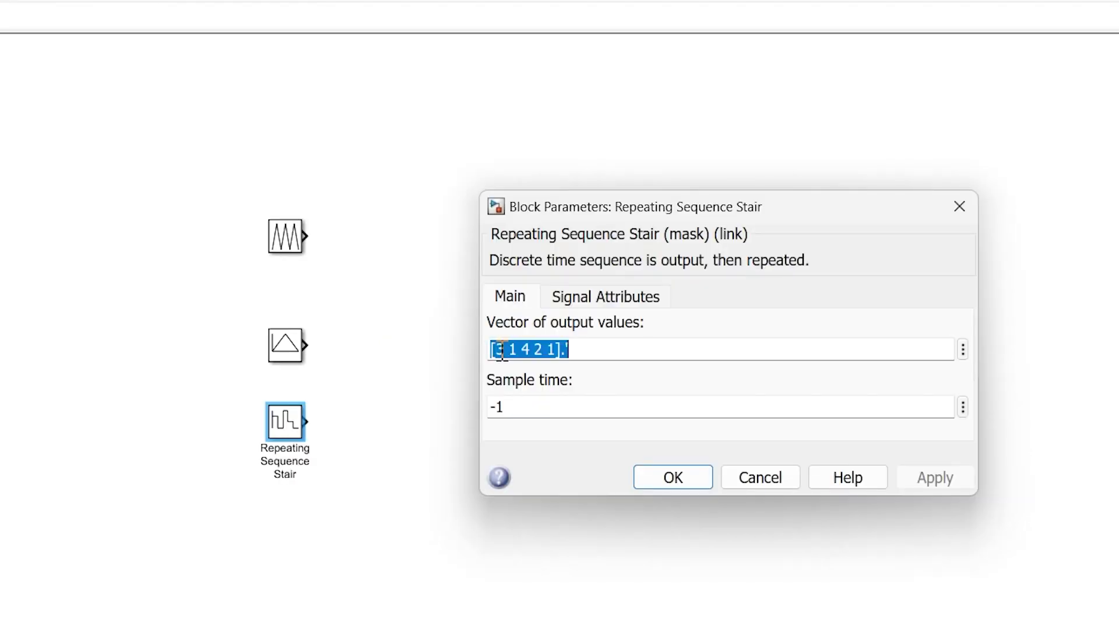
pyautogui.click(561, 329)
pyautogui.click(528, 367)
pyautogui.hotkey('shift', 'Right')
pyautogui.hotkey('shift', 'Right')
pyautogui.hotkey('shift', 'Right')
pyautogui.hotkey('shift', 'Right')
pyautogui.hotkey('shift', 'Right')
pyautogui.hotkey('shift', 'Right')
pyautogui.hotkey('shift', 'Right')
pyautogui.hotkey('shift', 'Right')
pyautogui.hotkey('shift', 'Right')
pyautogui.hotkey('shift', 'Right')
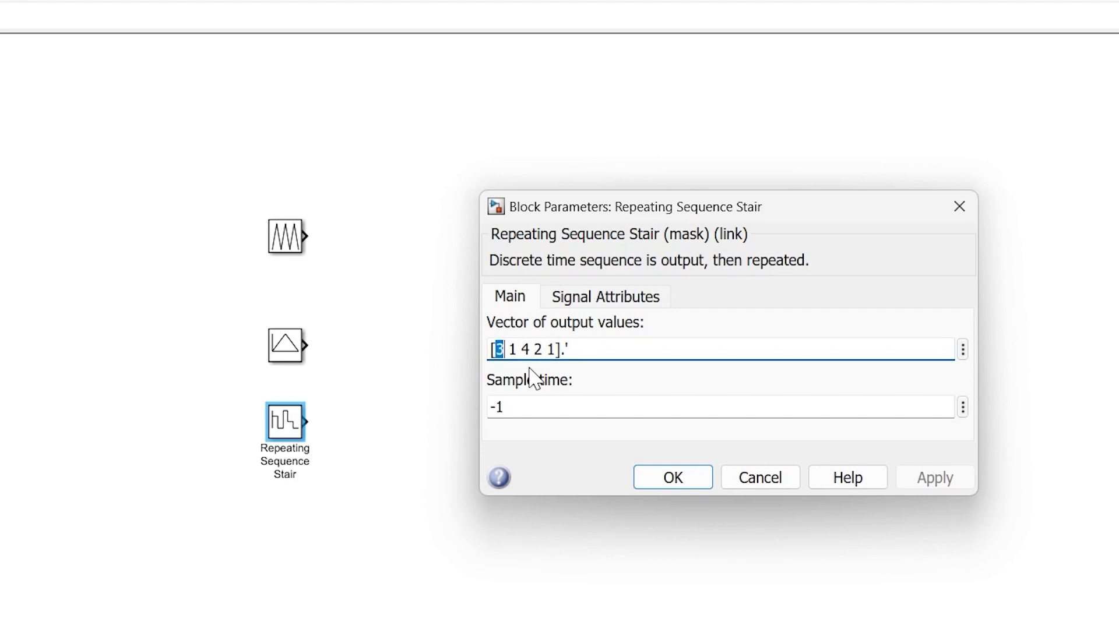
pyautogui.hotkey('shift', 'Left')
pyautogui.write('0')
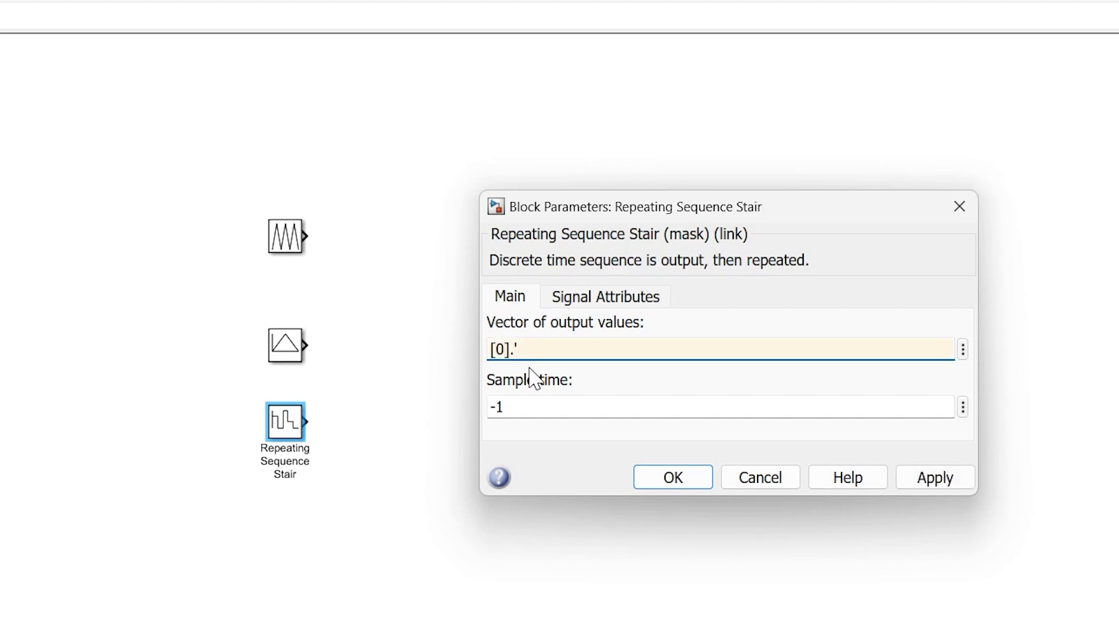
pyautogui.write(' 2 0')
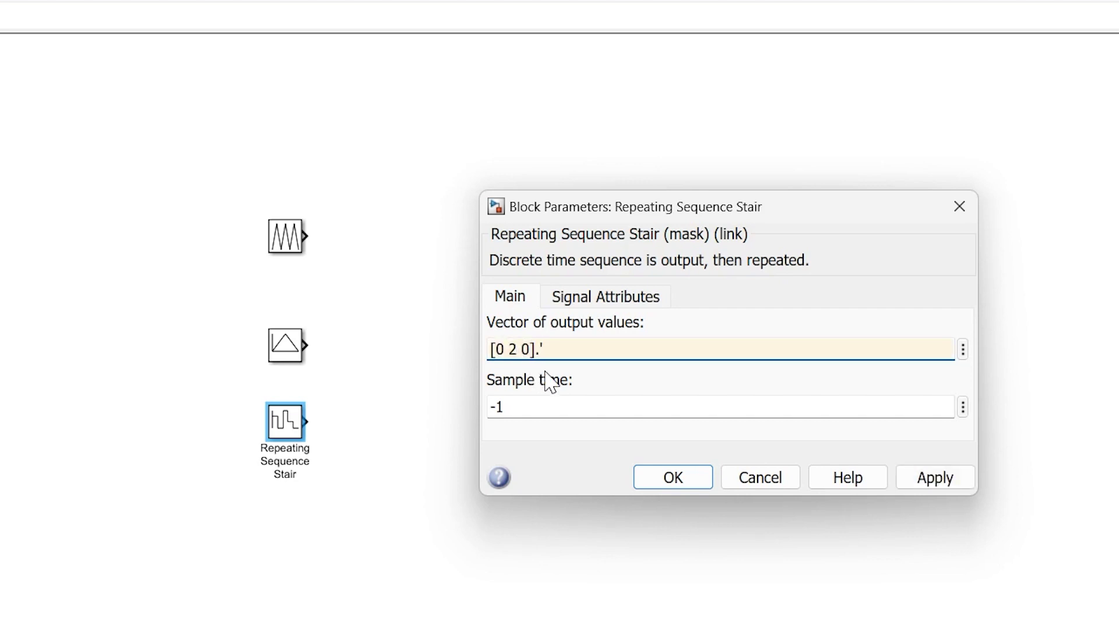
pyautogui.click(655, 480)
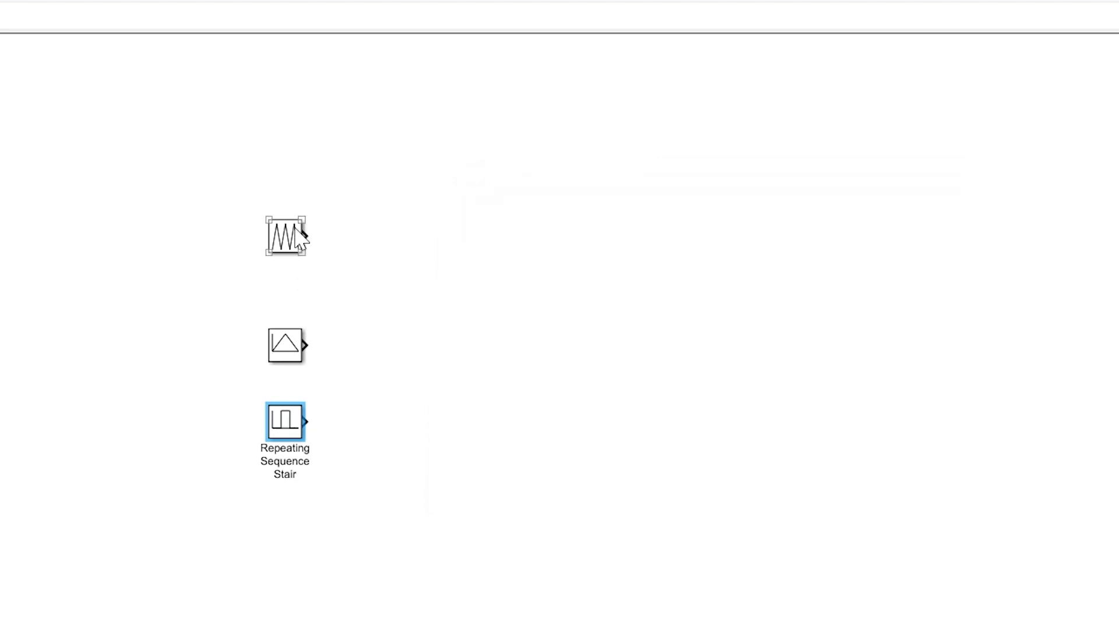
# Step: Review the Repeating Sequence, Interpolated and Stair block parameters, closing each dialog unchanged
pyautogui.doubleClick(276, 247)
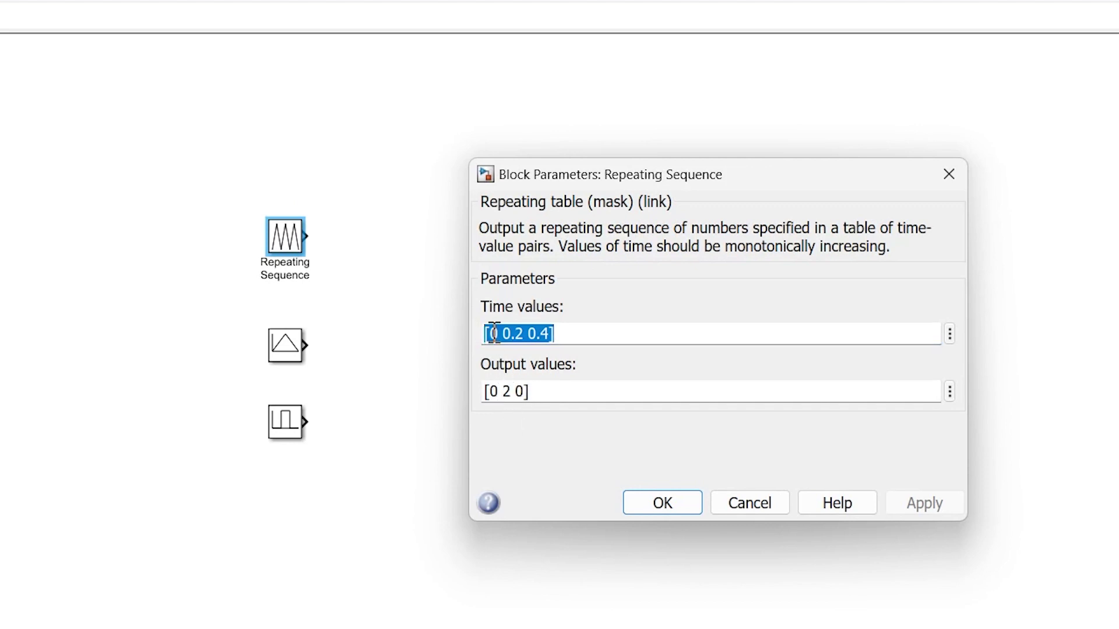
pyautogui.click(662, 502)
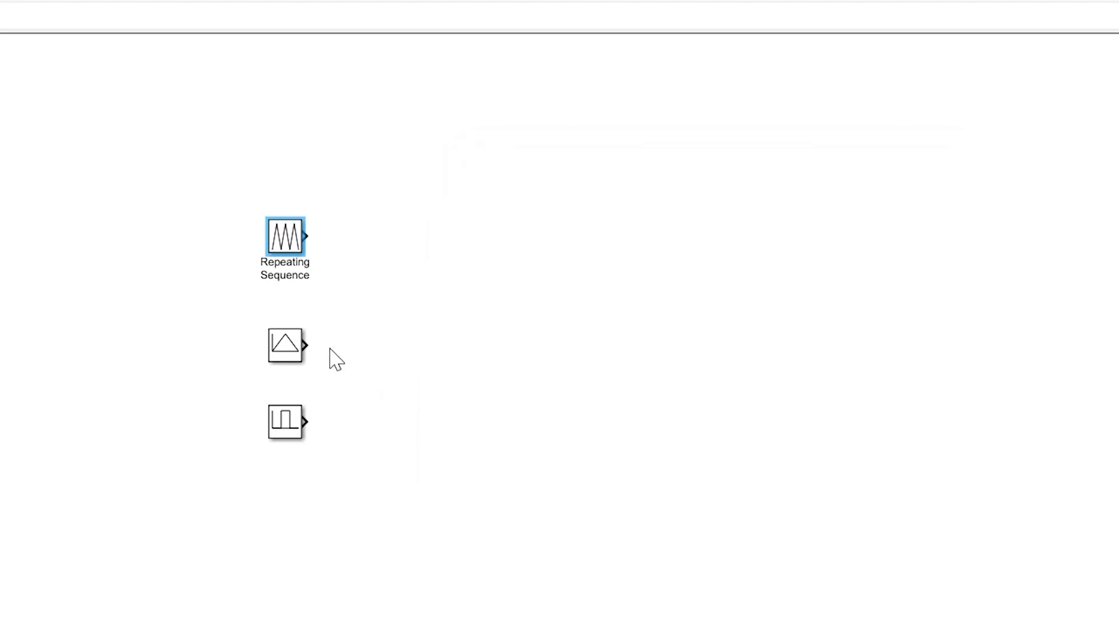
pyautogui.doubleClick(285, 345)
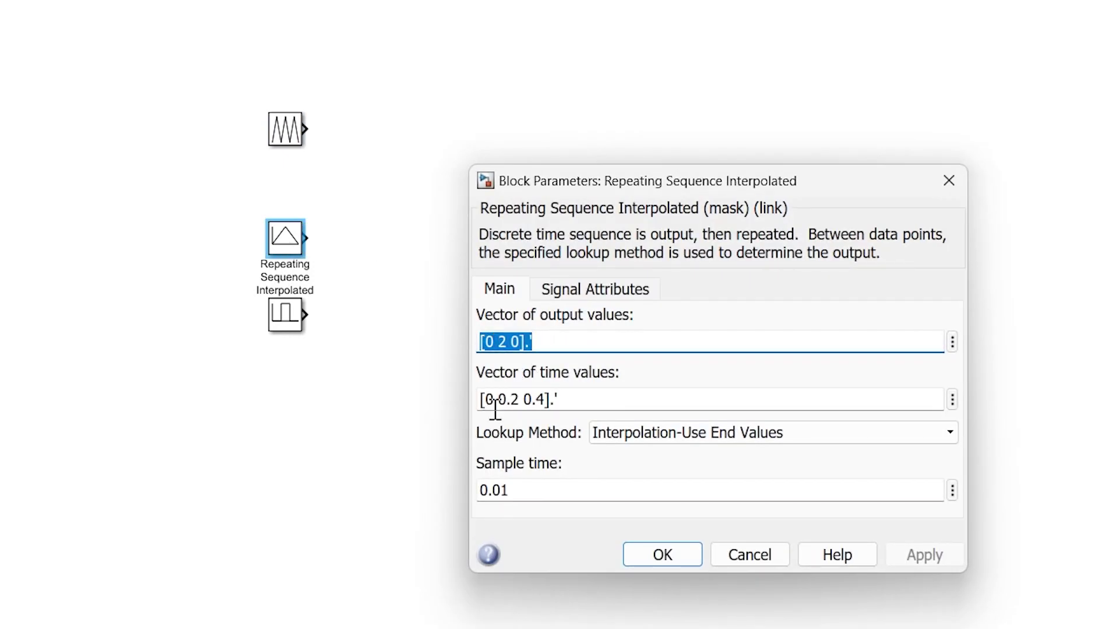
pyautogui.click(949, 181)
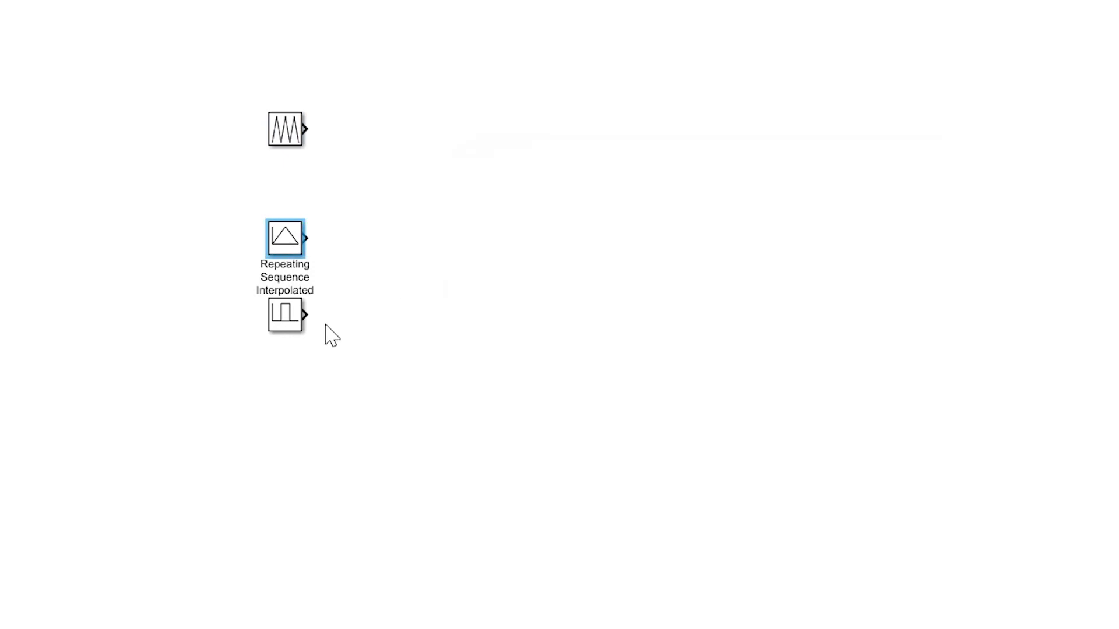
pyautogui.doubleClick(283, 317)
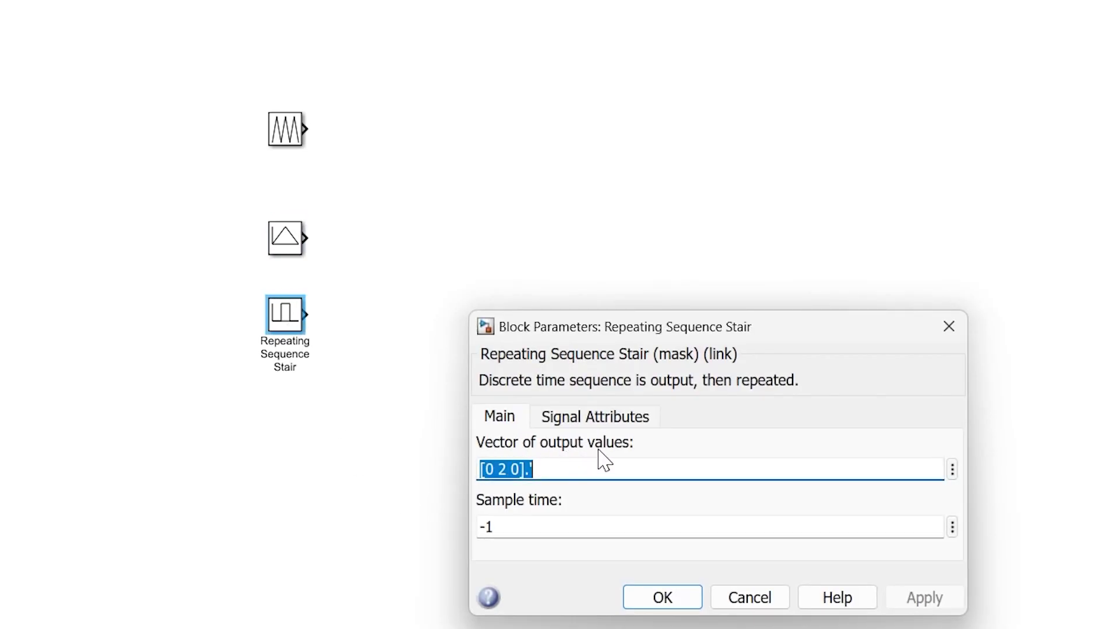
pyautogui.click(948, 327)
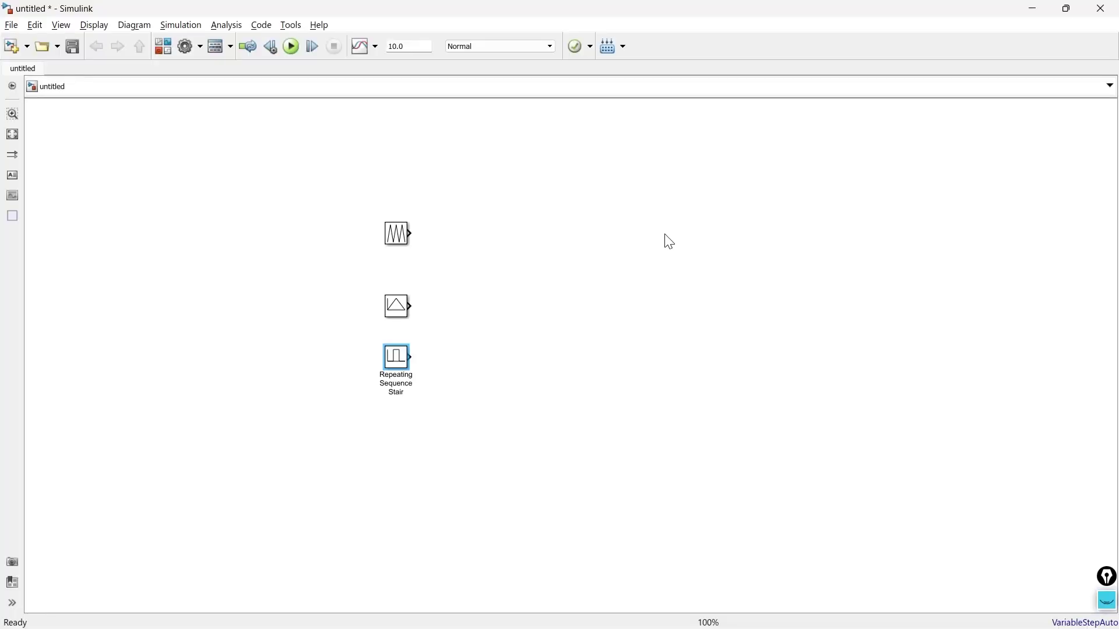
pyautogui.doubleClick(689, 133)
# Step: Insert a Scope block via quick search 'scop' and place it to the right
pyautogui.write('scop')
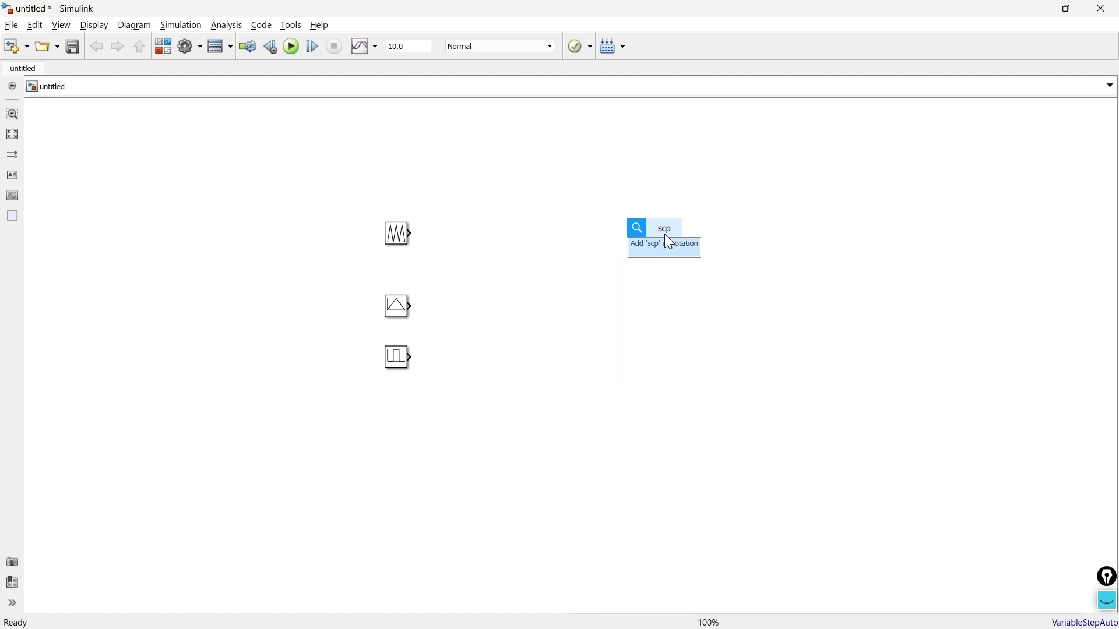
pyautogui.click(669, 242)
pyautogui.moveTo(661, 236); pyautogui.dragTo(635, 317)
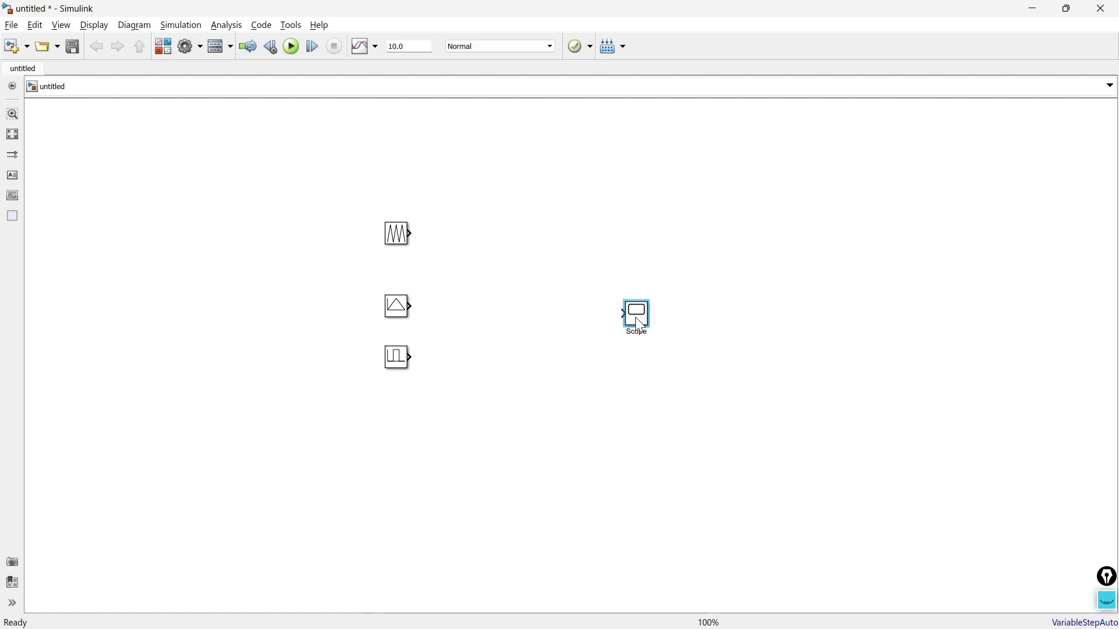
pyautogui.moveTo(398, 306); pyautogui.dragTo(687, 181)
# Step: Copy Repeating Sequence Interpolated beside the Scope as Repeating Sequence Interpolated1
pyautogui.click(76, 321)
pyautogui.moveTo(637, 314); pyautogui.dragTo(862, 203)
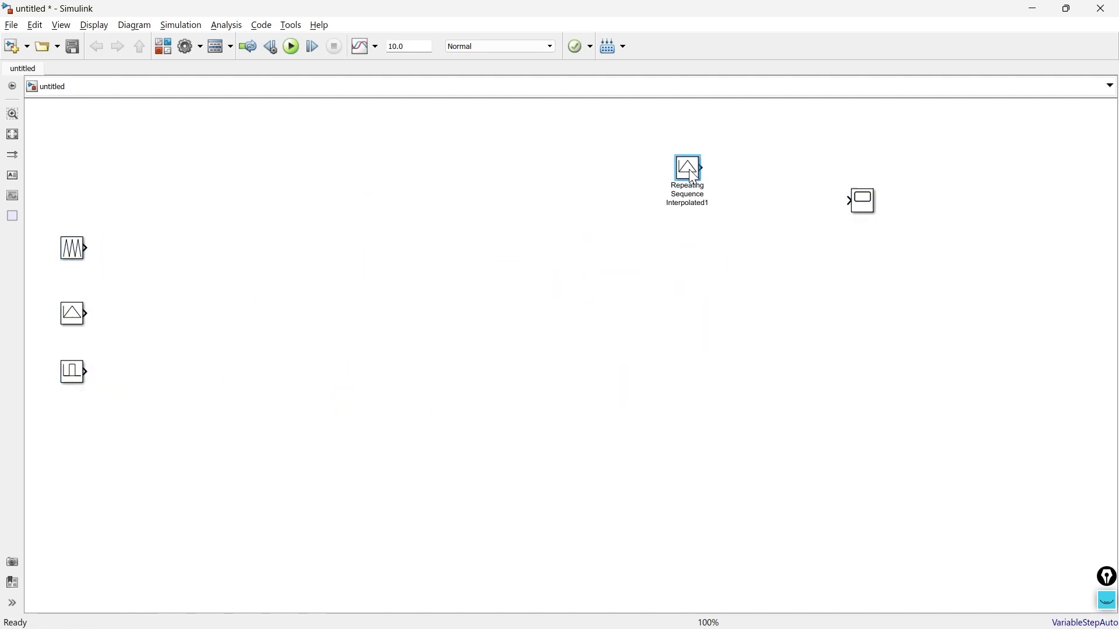
pyautogui.moveTo(687, 173); pyautogui.dragTo(687, 155)
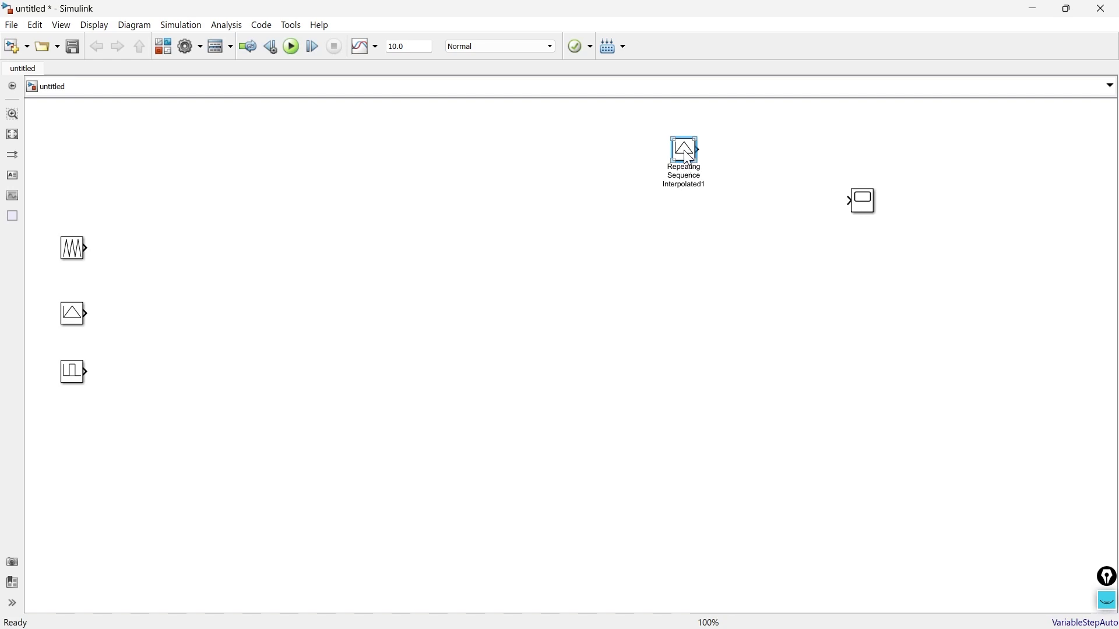
pyautogui.doubleClick(688, 155)
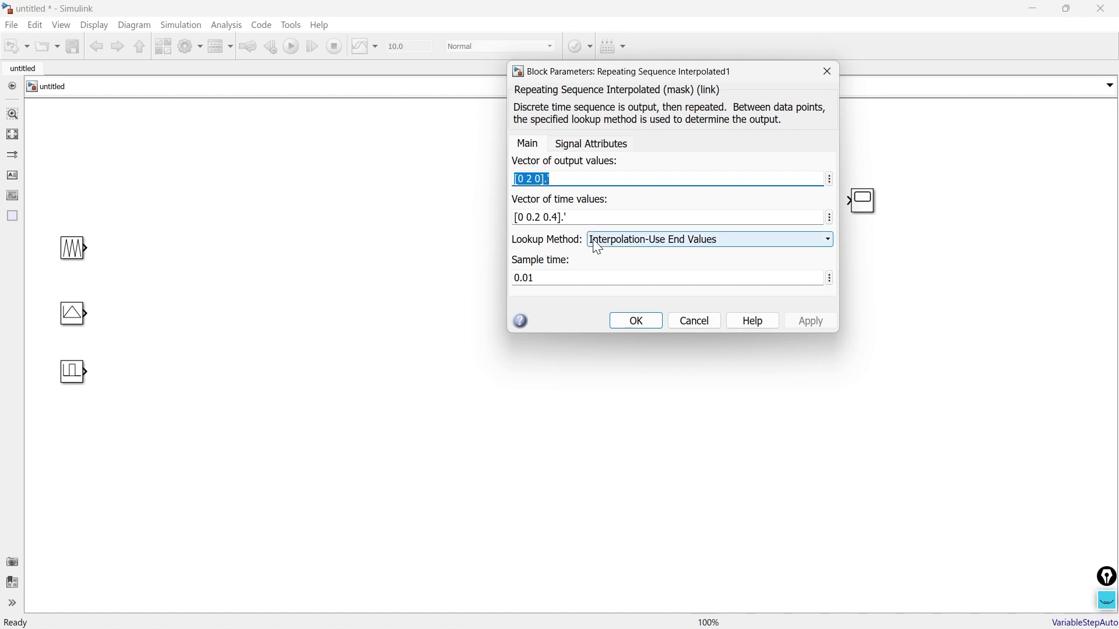
pyautogui.click(827, 72)
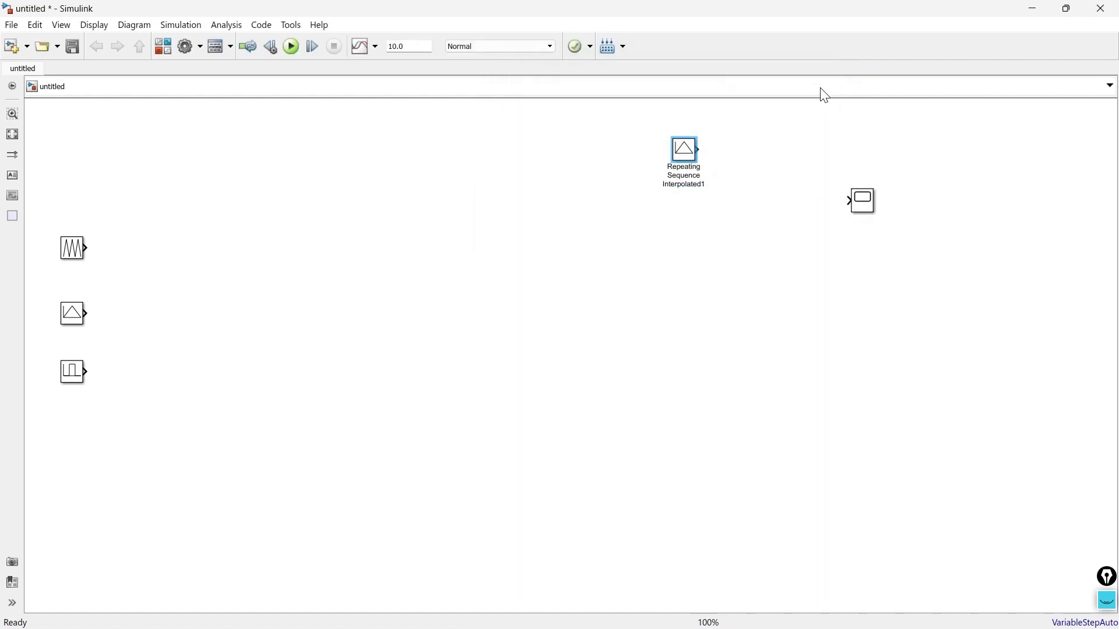
# Step: Make three more interpolated copies; keep End Values on the top one, second uses Input Nearest
pyautogui.moveTo(692, 158); pyautogui.dragTo(693, 307)
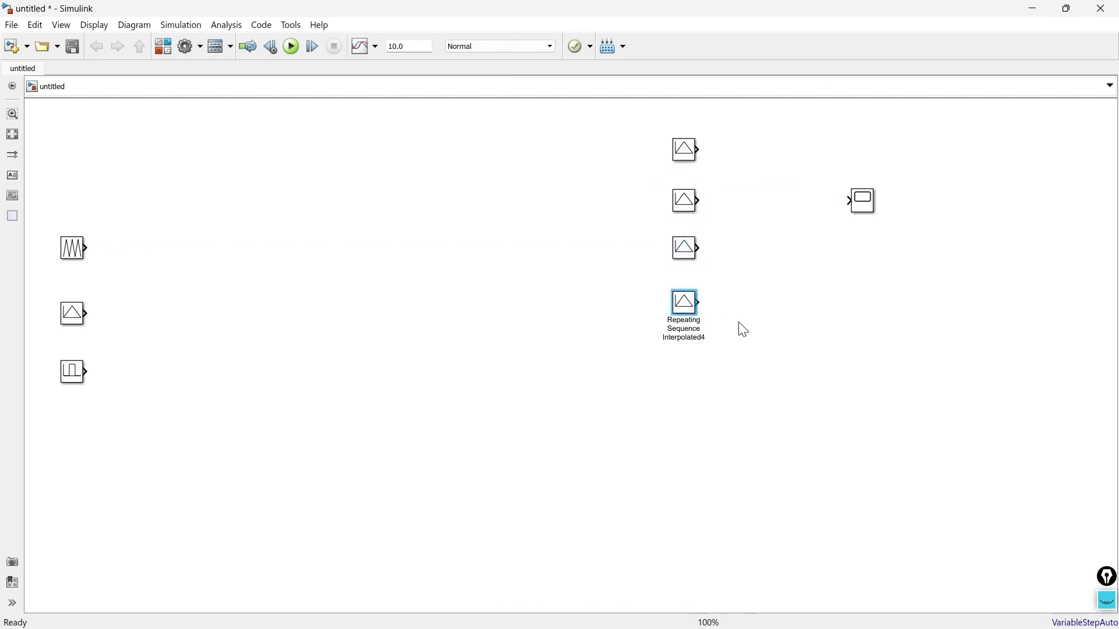
pyautogui.doubleClick(691, 149)
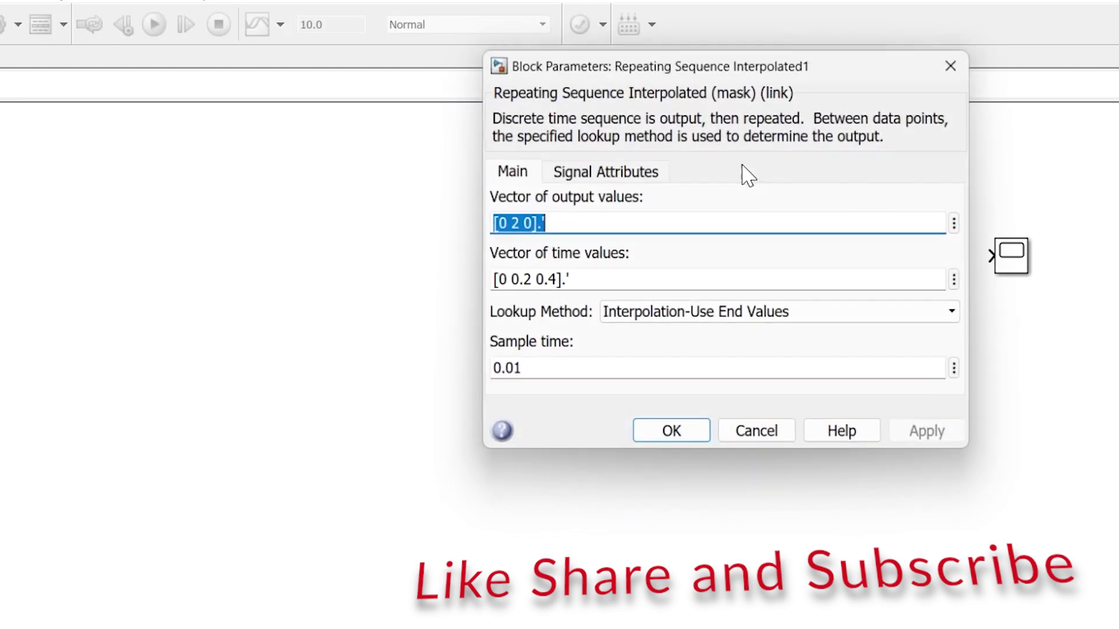
pyautogui.click(738, 312)
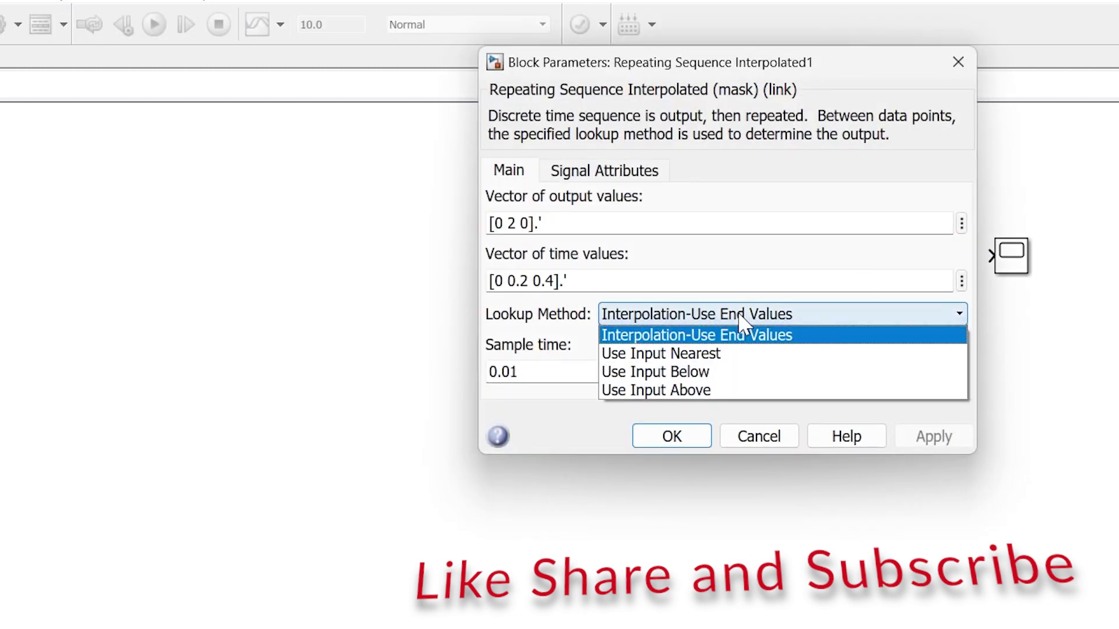
pyautogui.click(660, 343)
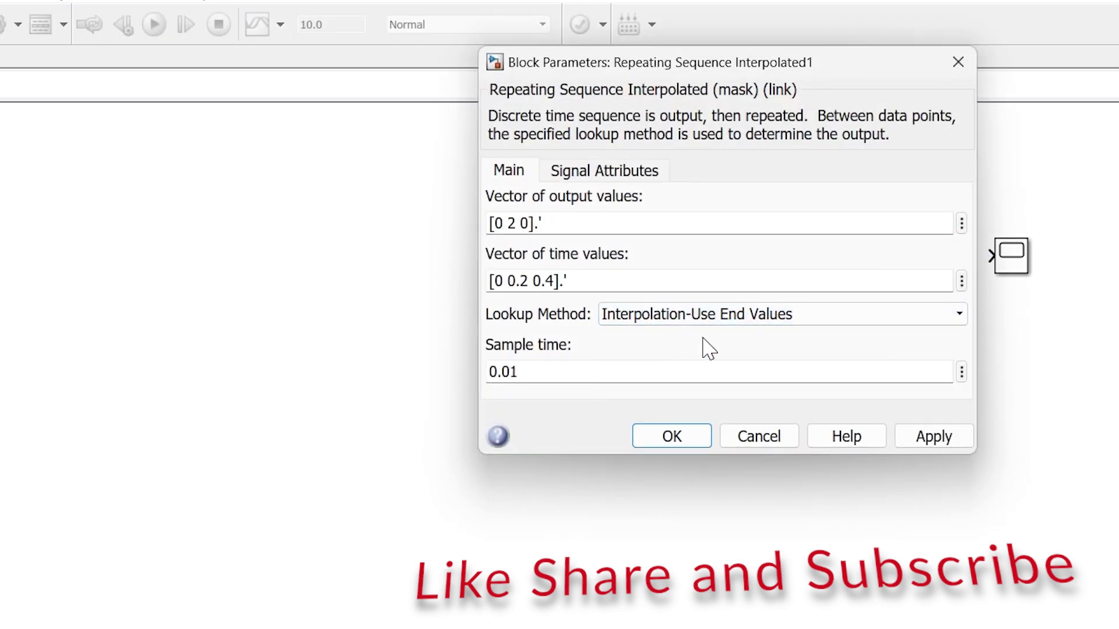
pyautogui.click(669, 438)
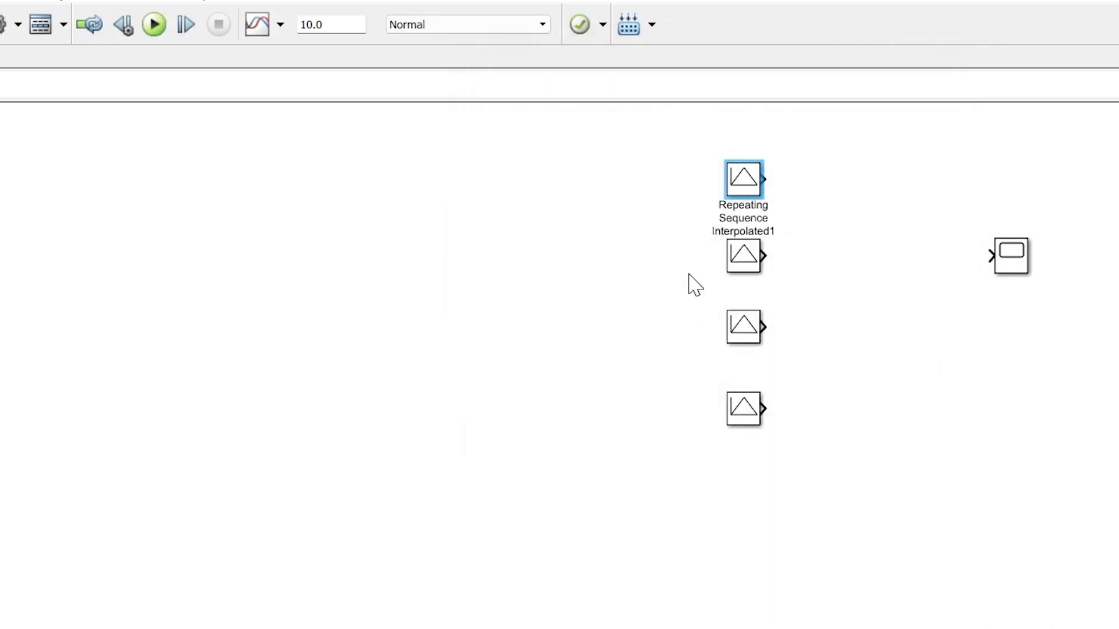
pyautogui.doubleClick(747, 263)
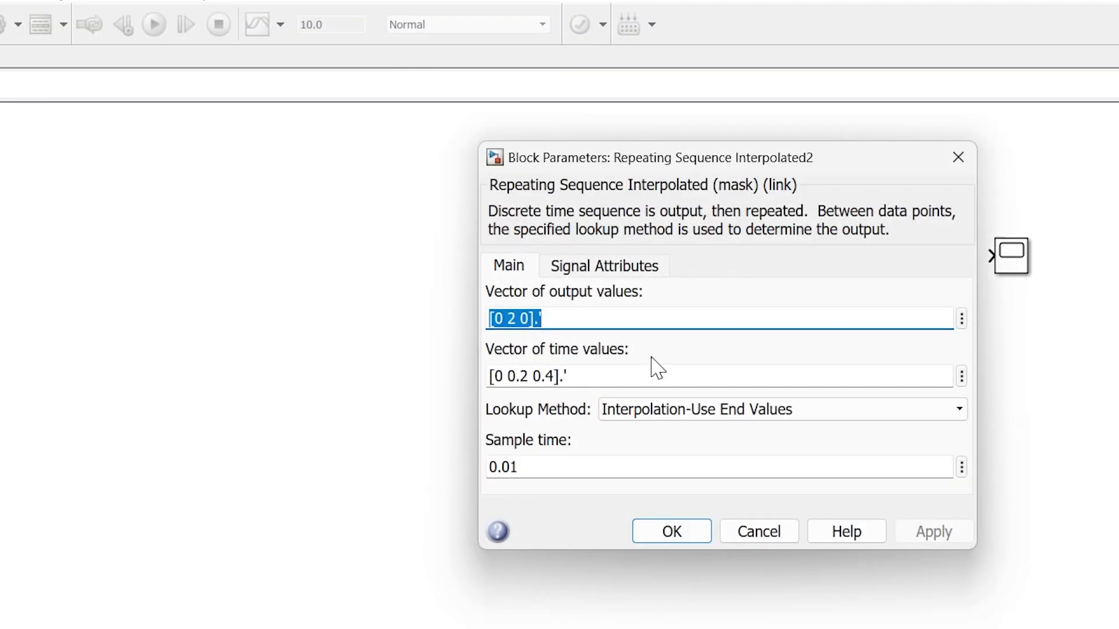
pyautogui.click(659, 413)
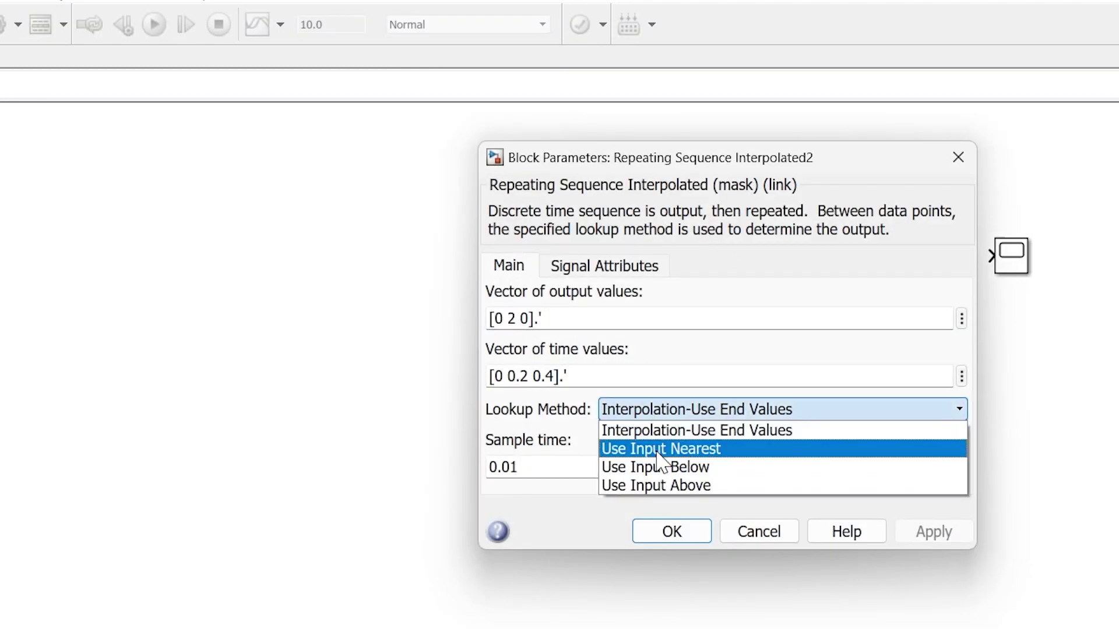
pyautogui.click(683, 450)
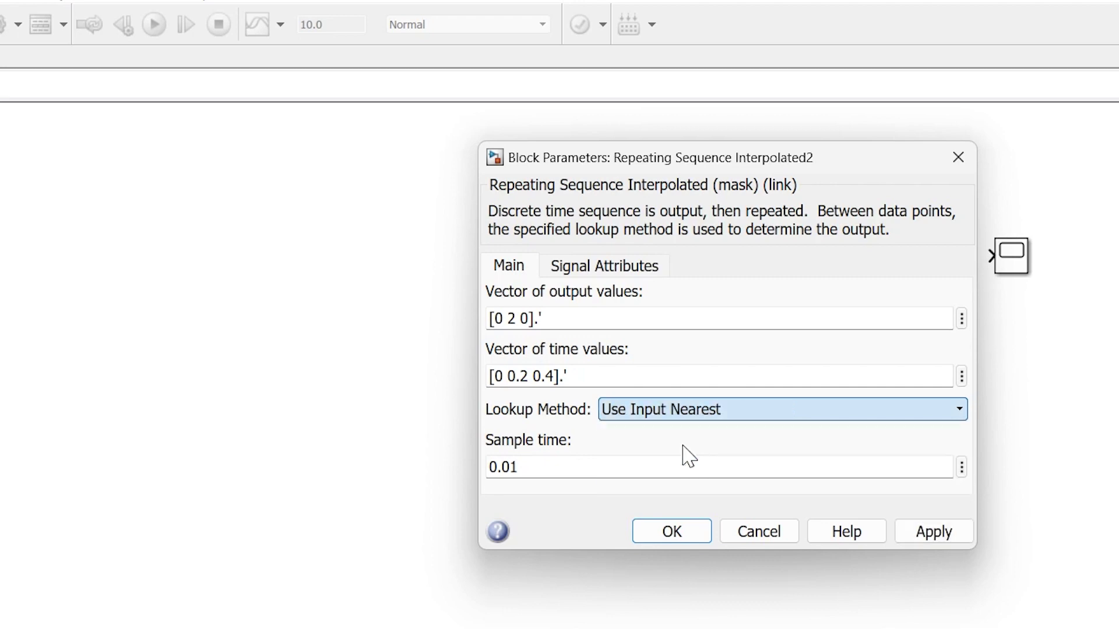
pyautogui.click(671, 531)
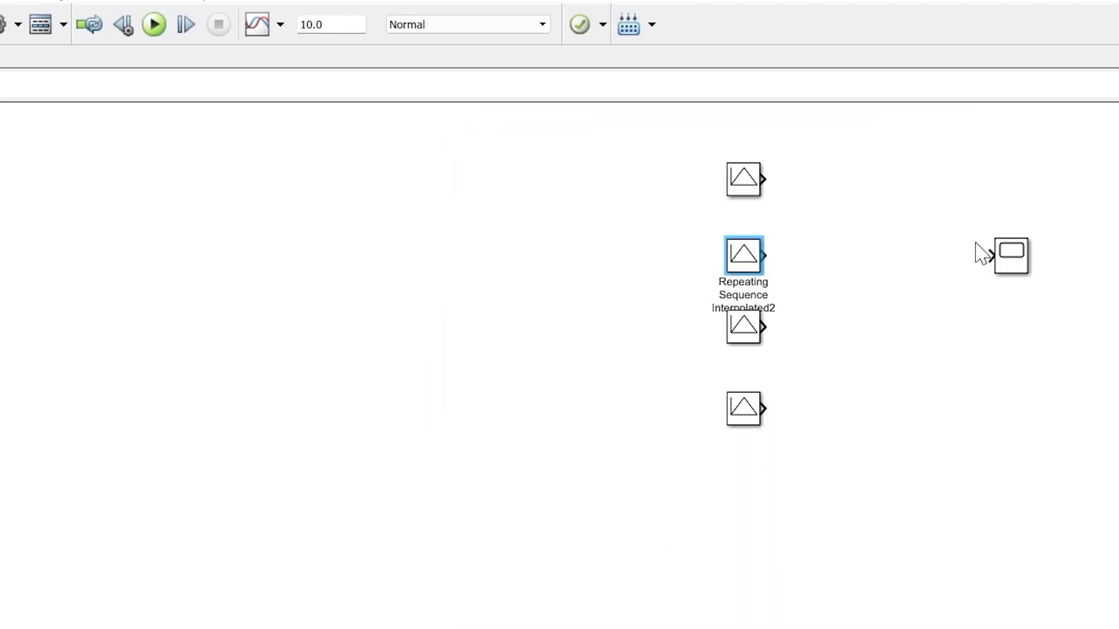
# Step: Set the third copy's lookup to Use Input Below and the fourth's to Use Input Above
pyautogui.doubleClick(751, 212)
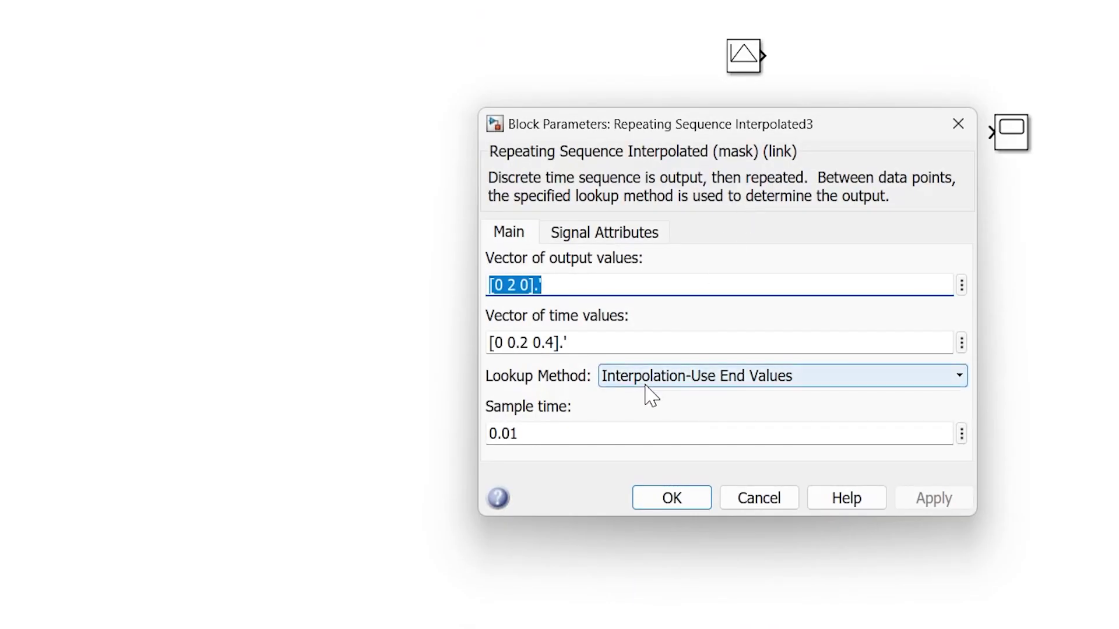
pyautogui.click(692, 379)
pyautogui.click(695, 435)
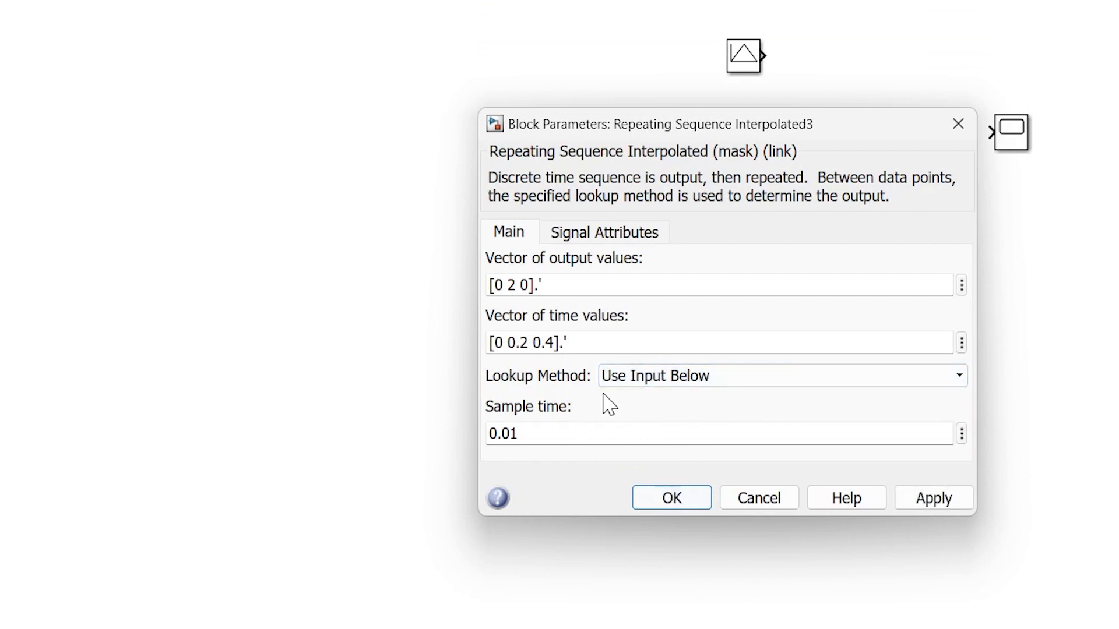
pyautogui.click(694, 499)
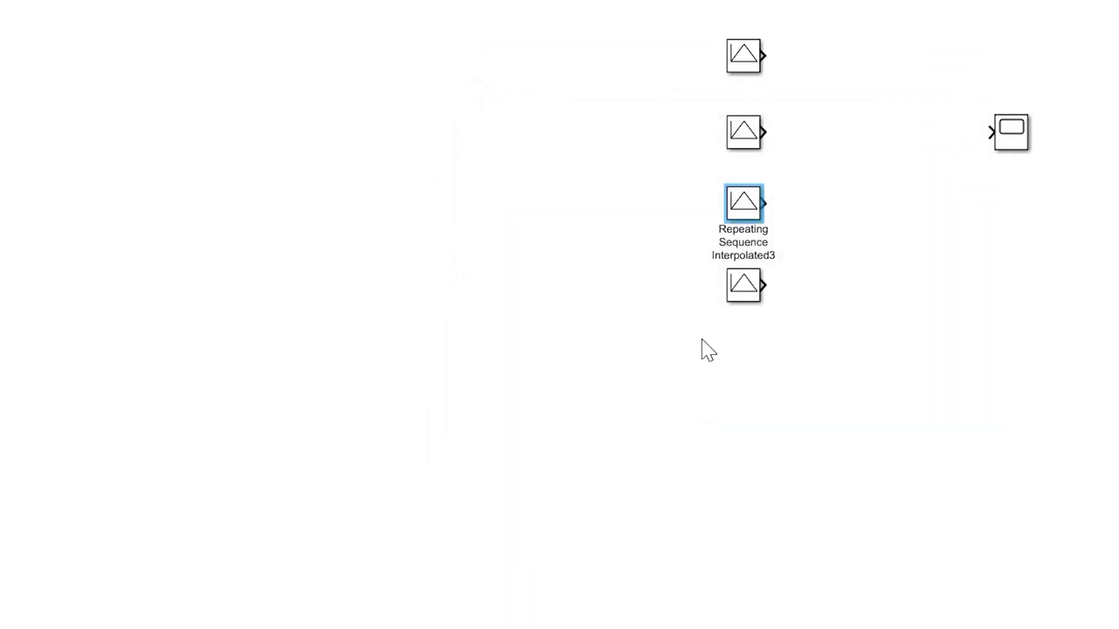
pyautogui.doubleClick(742, 282)
pyautogui.click(670, 476)
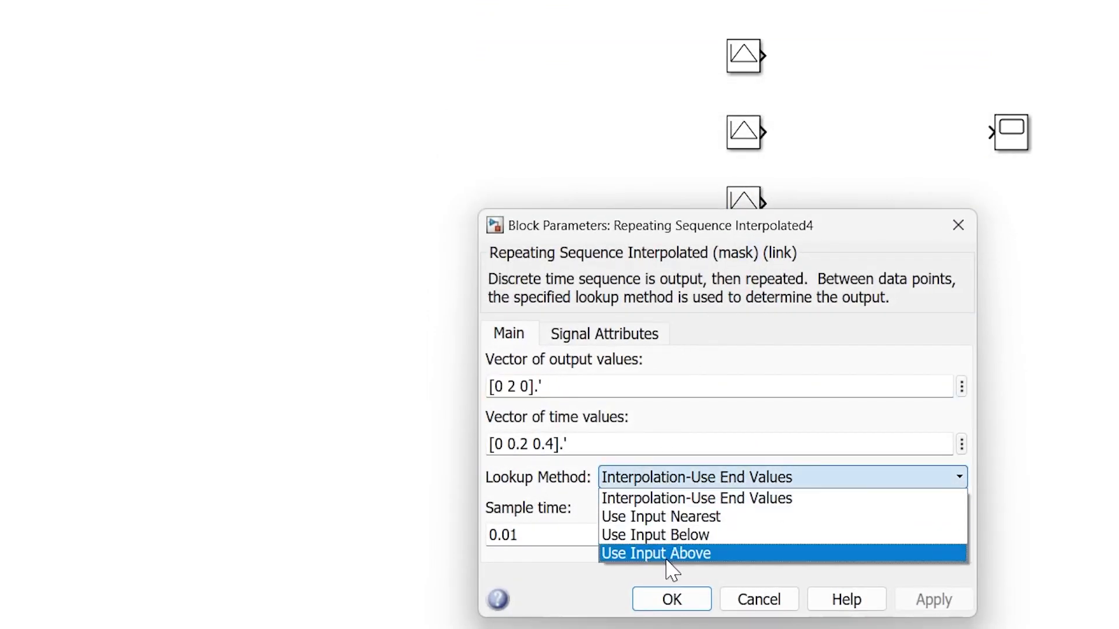
pyautogui.click(640, 553)
pyautogui.click(669, 599)
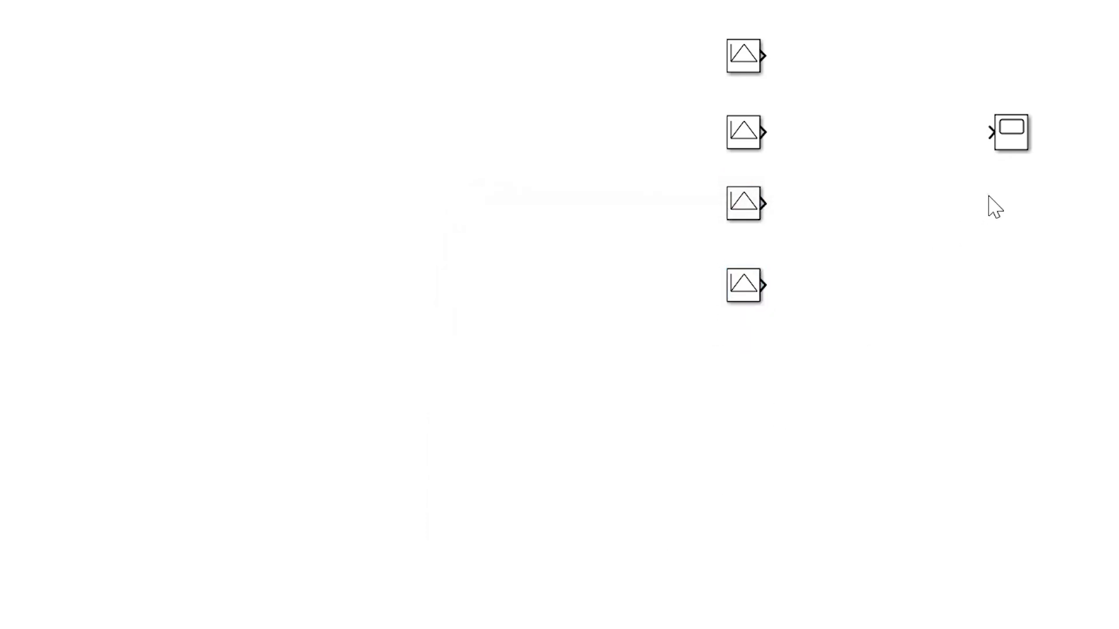
# Step: Connect the four interpolated blocks to the Scope's four inputs
pyautogui.moveTo(765, 56); pyautogui.dragTo(985, 131)
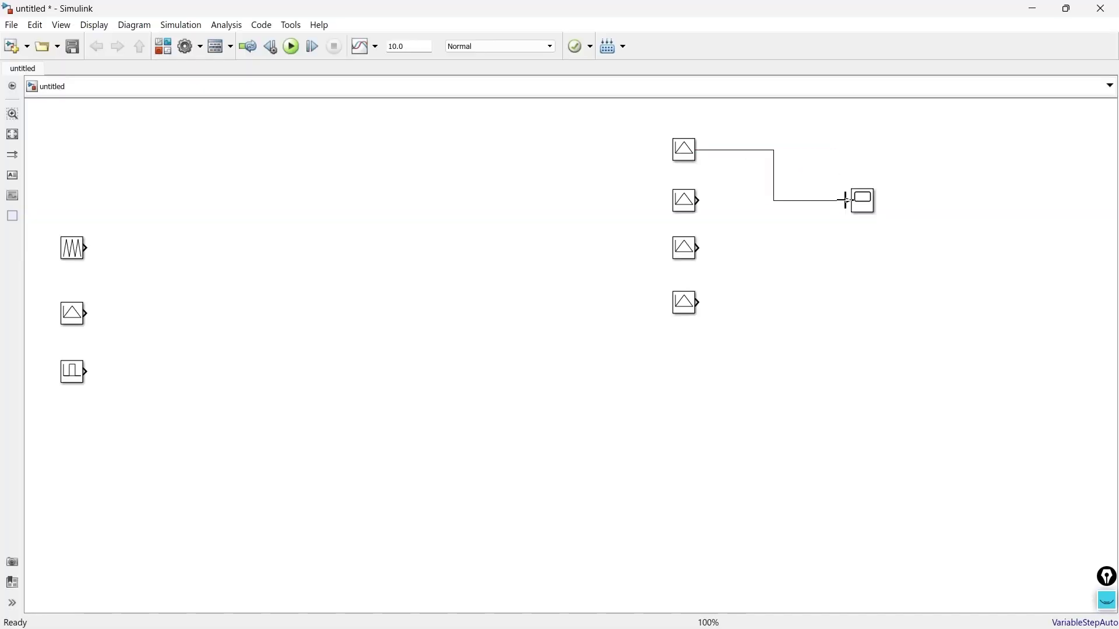
pyautogui.moveTo(699, 200); pyautogui.dragTo(851, 204)
pyautogui.moveTo(700, 247); pyautogui.dragTo(851, 208)
pyautogui.moveTo(699, 302); pyautogui.dragTo(845, 214)
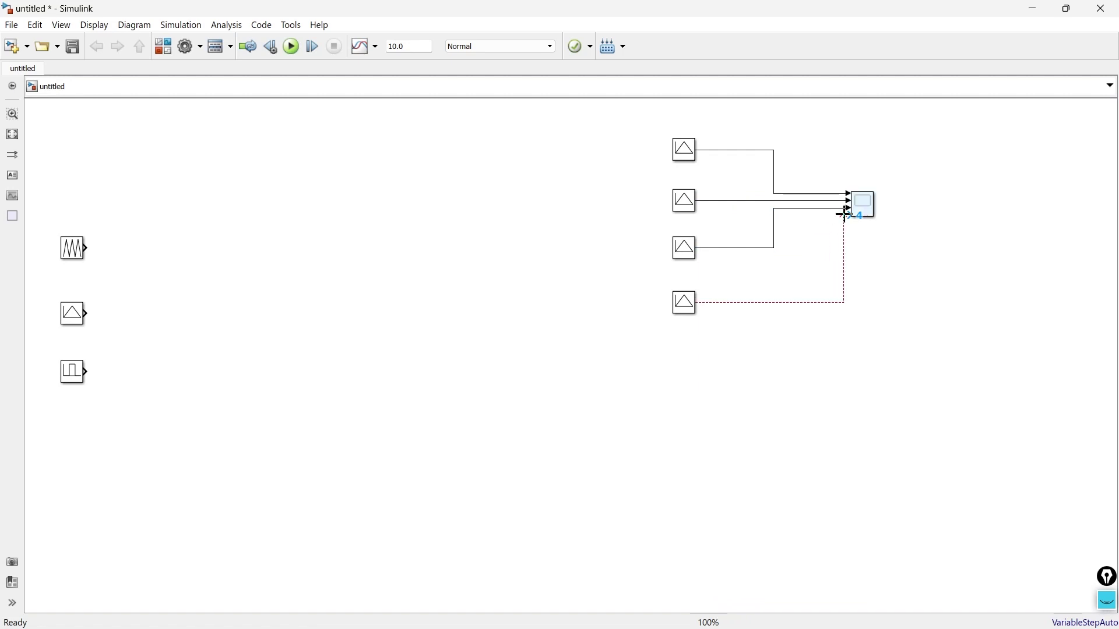
# Step: Set the Scope layout to 4x1 stacked plots and close the Scope
pyautogui.doubleClick(868, 208)
pyautogui.click(367, 154)
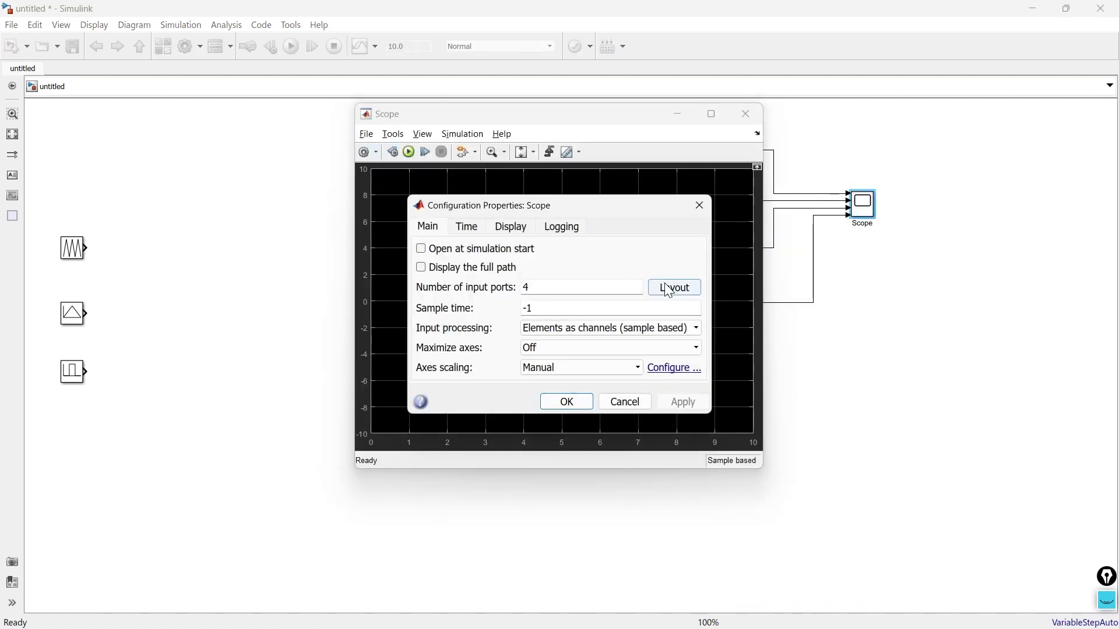
pyautogui.click(671, 287)
pyautogui.click(729, 355)
pyautogui.click(568, 400)
pyautogui.click(747, 114)
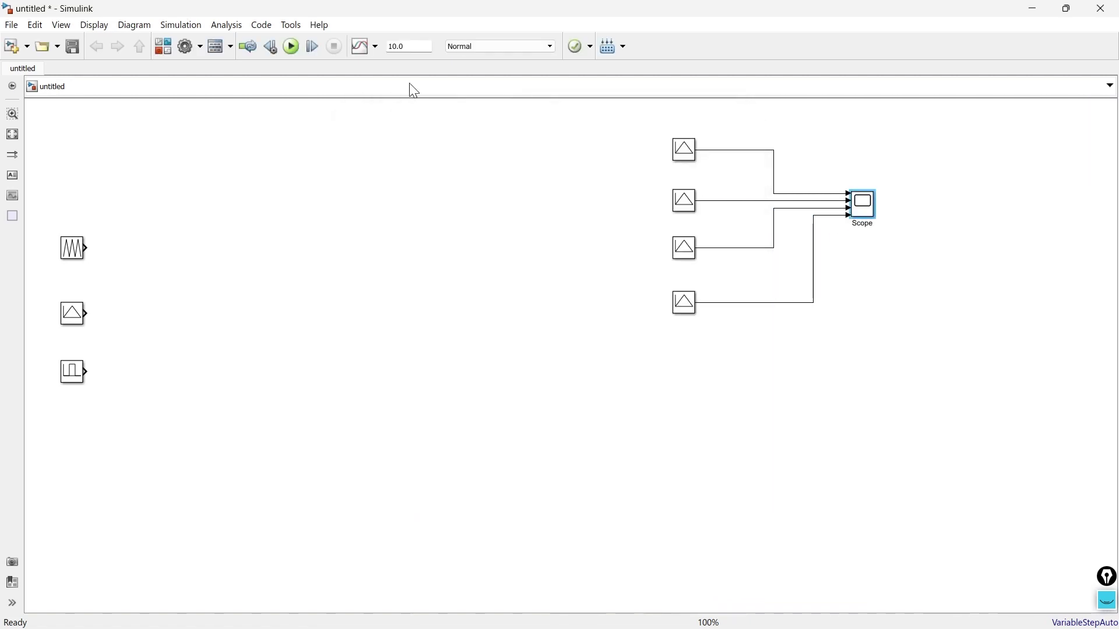
# Step: Set the stop time to 2 and run the simulation
pyautogui.doubleClick(417, 46)
pyautogui.write('2')
pyautogui.click(291, 48)
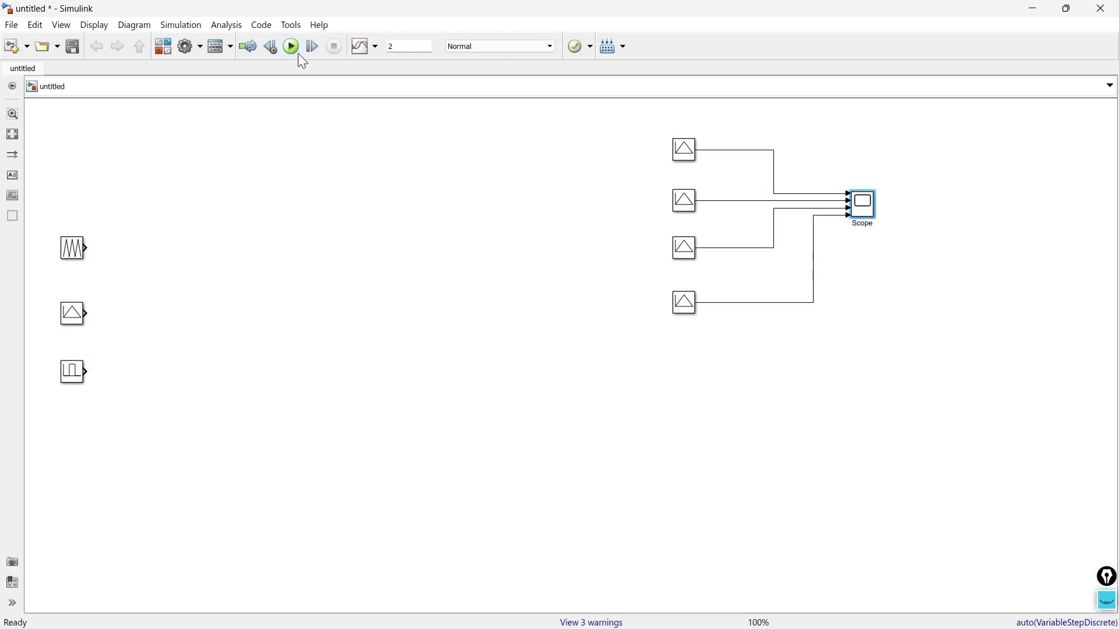
pyautogui.doubleClick(871, 209)
pyautogui.click(708, 115)
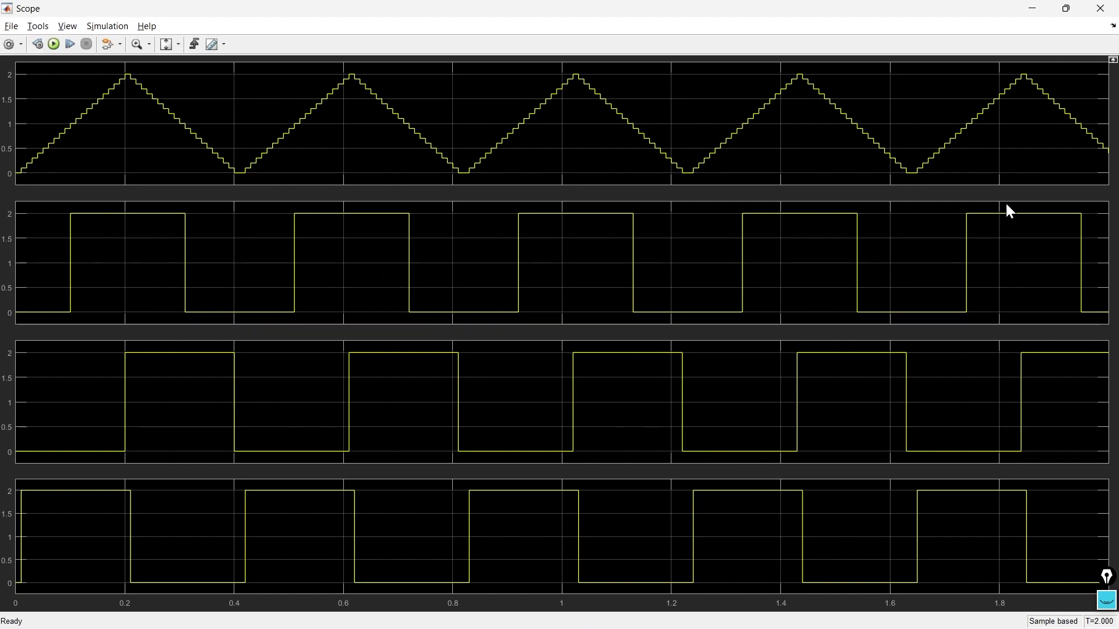
pyautogui.click(1100, 9)
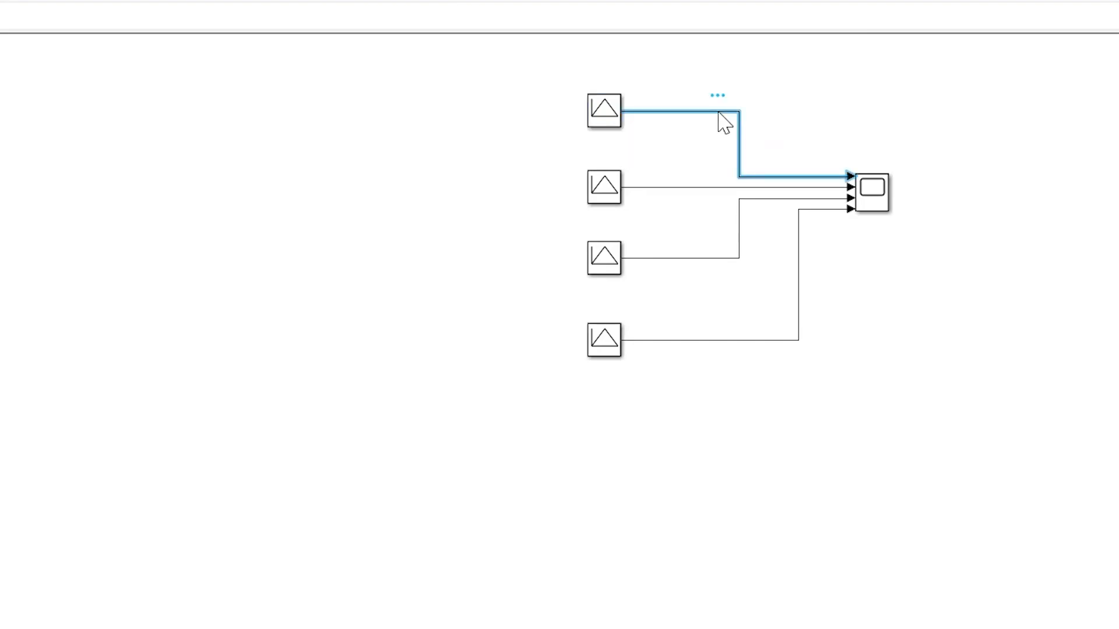
# Step: Name the top Scope input line 'Interpolation use end value'
pyautogui.rightClick(719, 112)
pyautogui.click(781, 601)
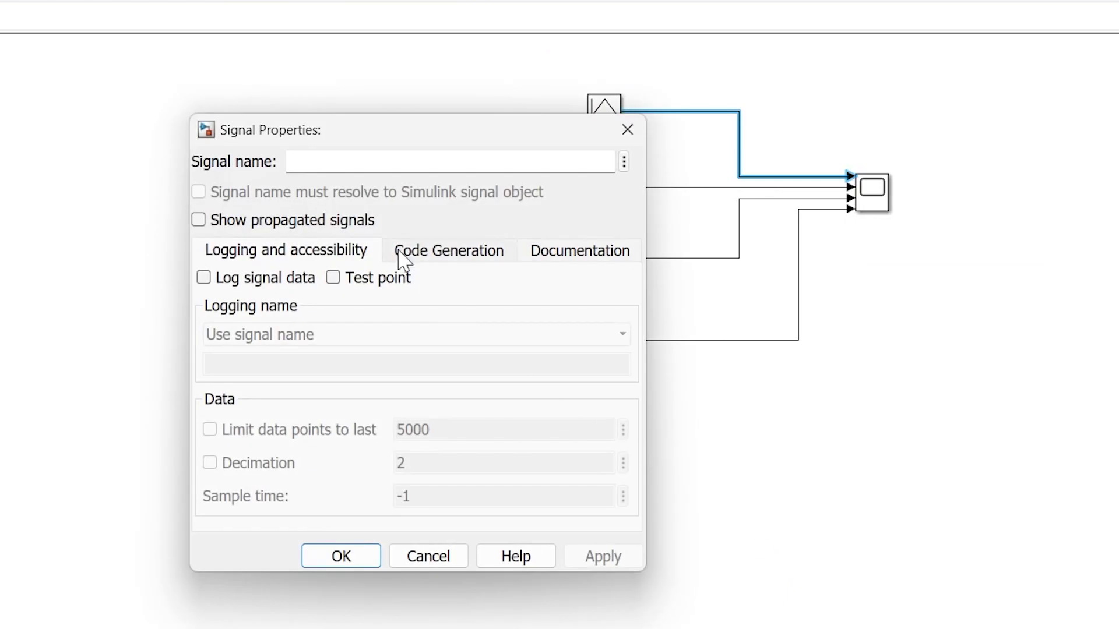
pyautogui.click(344, 161)
pyautogui.write('Interpolato')
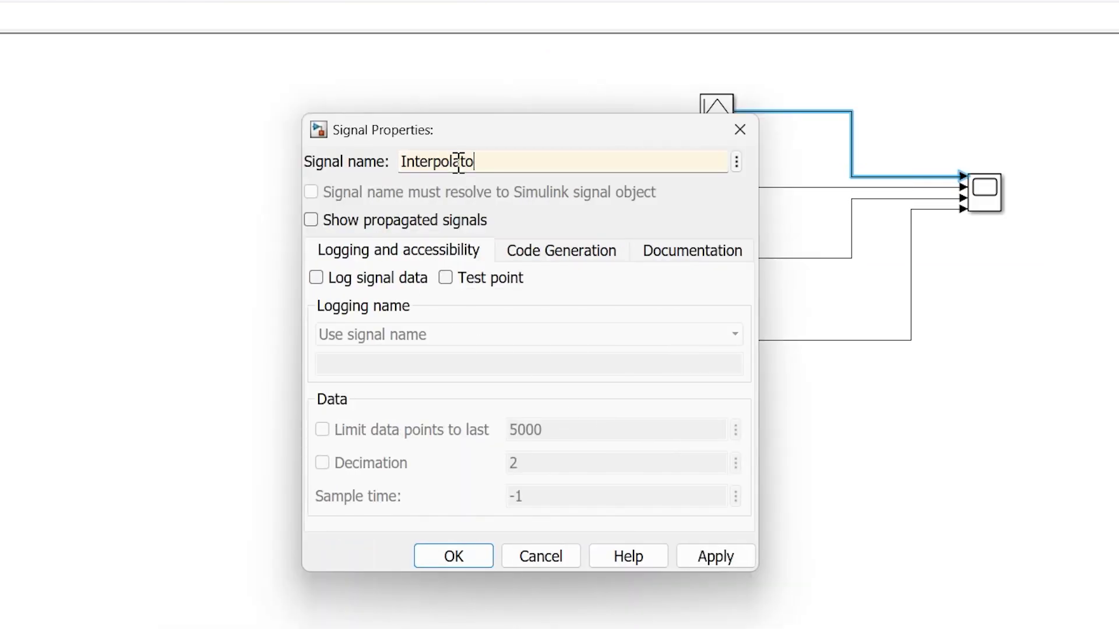
pyautogui.press('BackSpace')
pyautogui.write('ion use end vlaue')
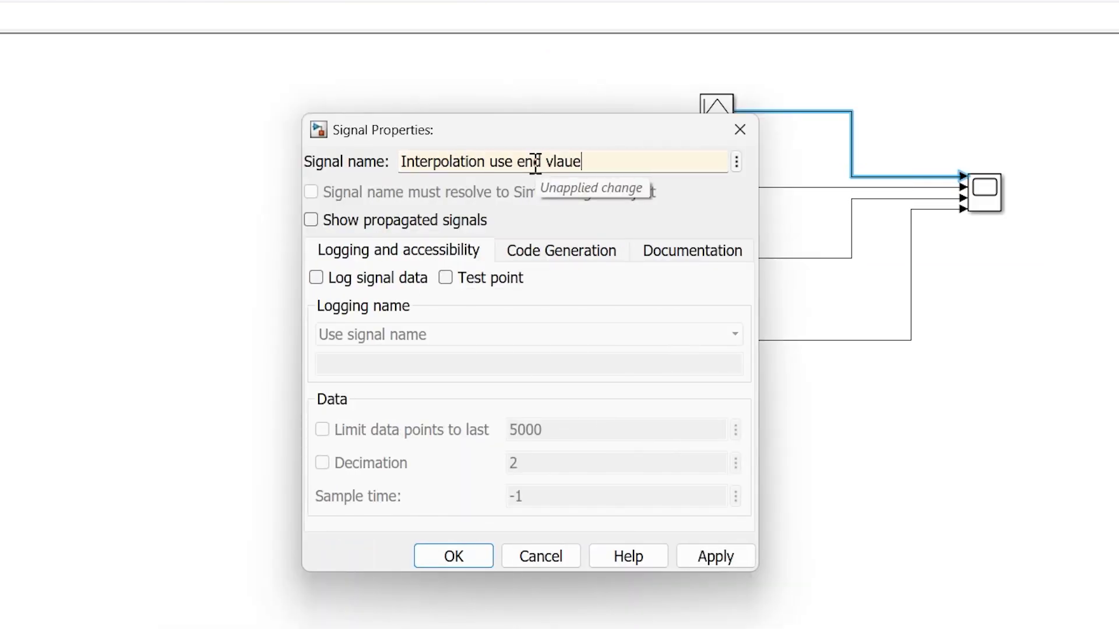
pyautogui.press('BackSpace')
pyautogui.press('BackSpace')
pyautogui.press('BackSpace')
pyautogui.write('alue')
pyautogui.press('Return')
# Step: Name the second and third lines 'Use input nearest' and 'Use input below'
pyautogui.write('Us')
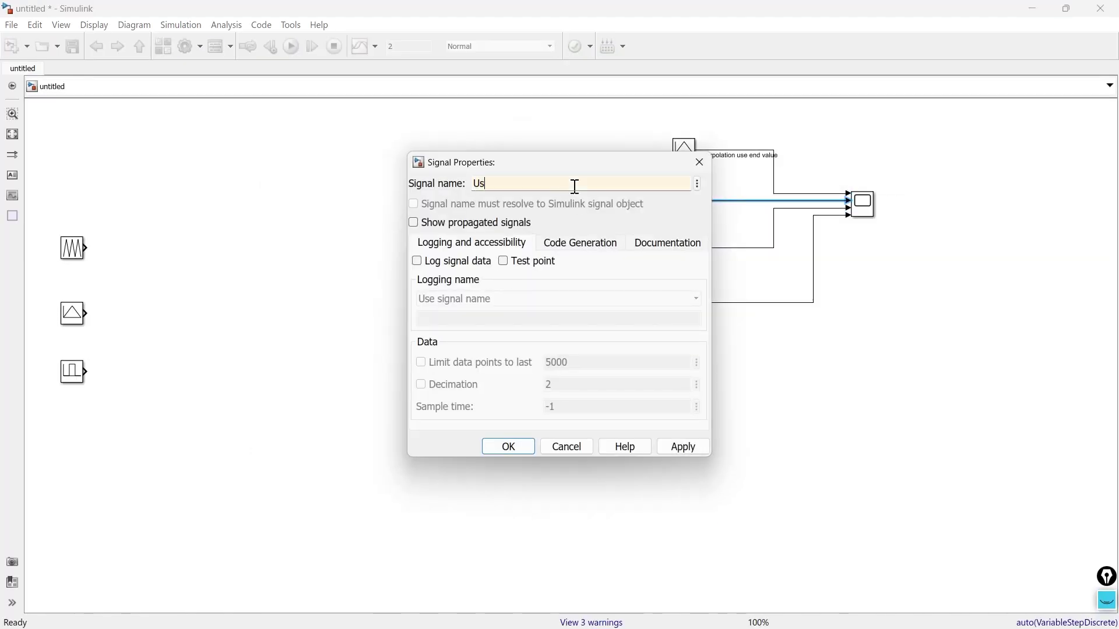
pyautogui.write('e input nearest')
pyautogui.press('Return')
pyautogui.rightClick(739, 250)
pyautogui.click(769, 569)
pyautogui.click(587, 185)
pyautogui.write('Use input below')
pyautogui.press('Return')
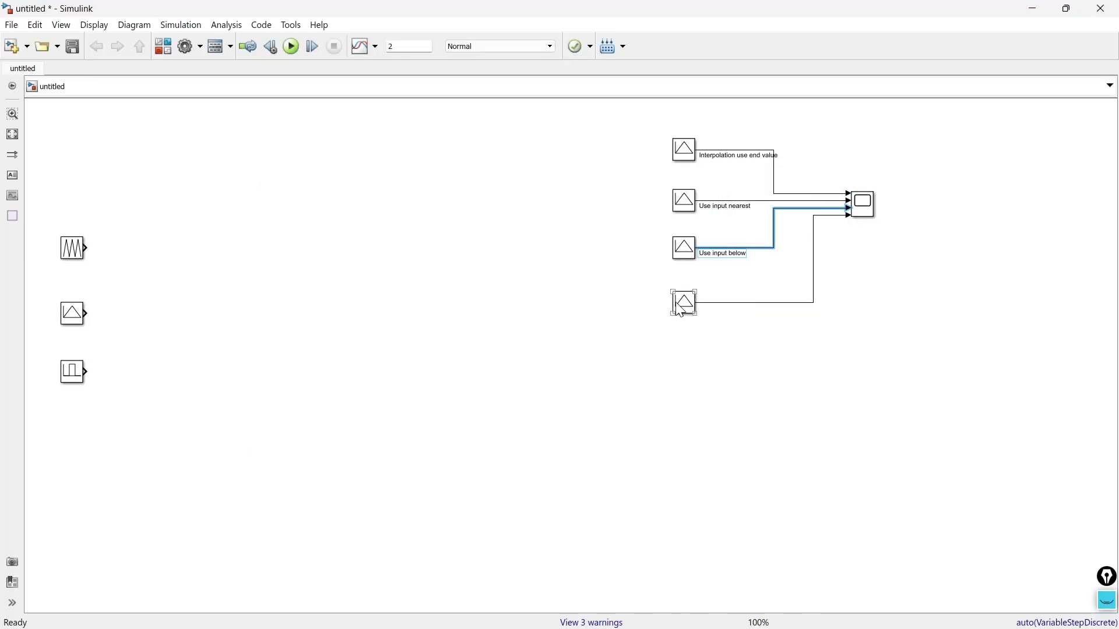
# Step: Name the bottom Scope input line 'Use input above'
pyautogui.doubleClick(681, 311)
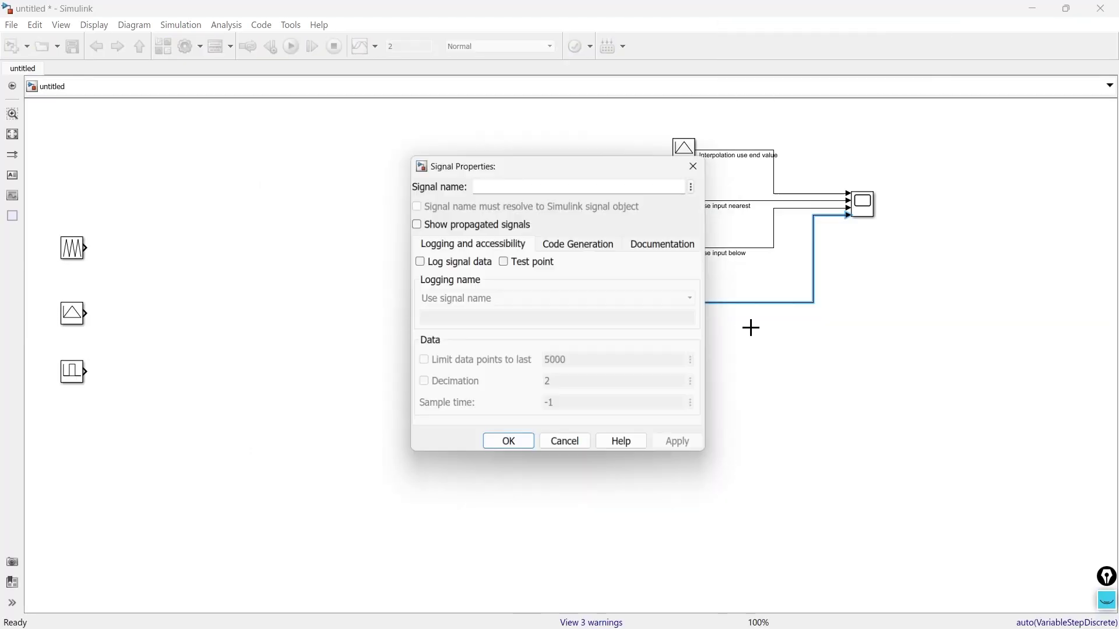
pyautogui.click(572, 184)
pyautogui.write('Use input above')
pyautogui.press('Return')
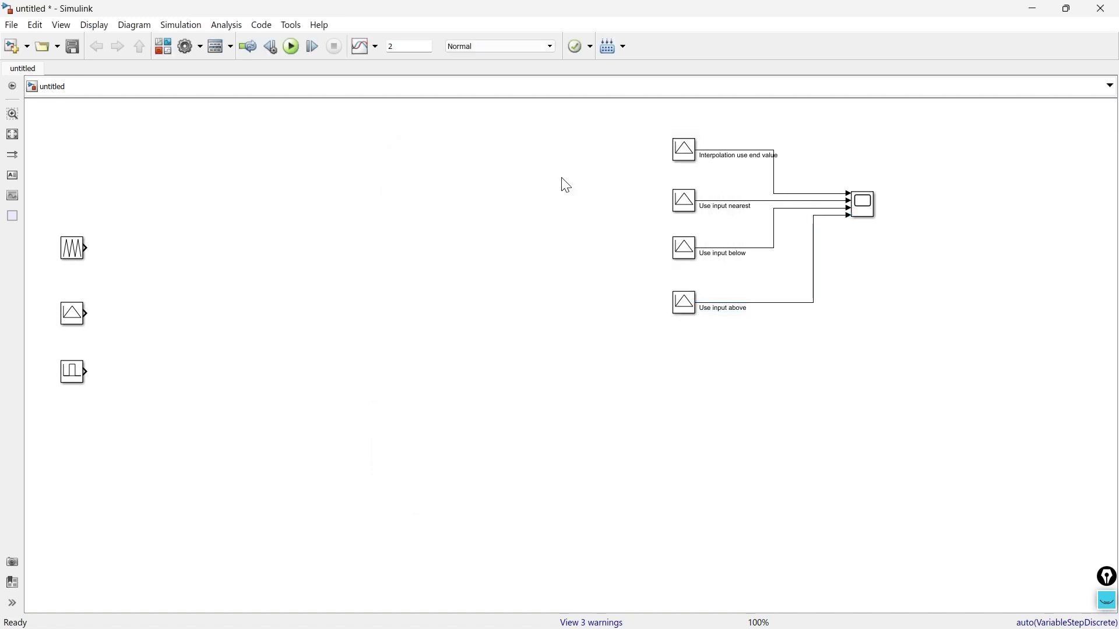
pyautogui.click(868, 204)
pyautogui.doubleClick(867, 199)
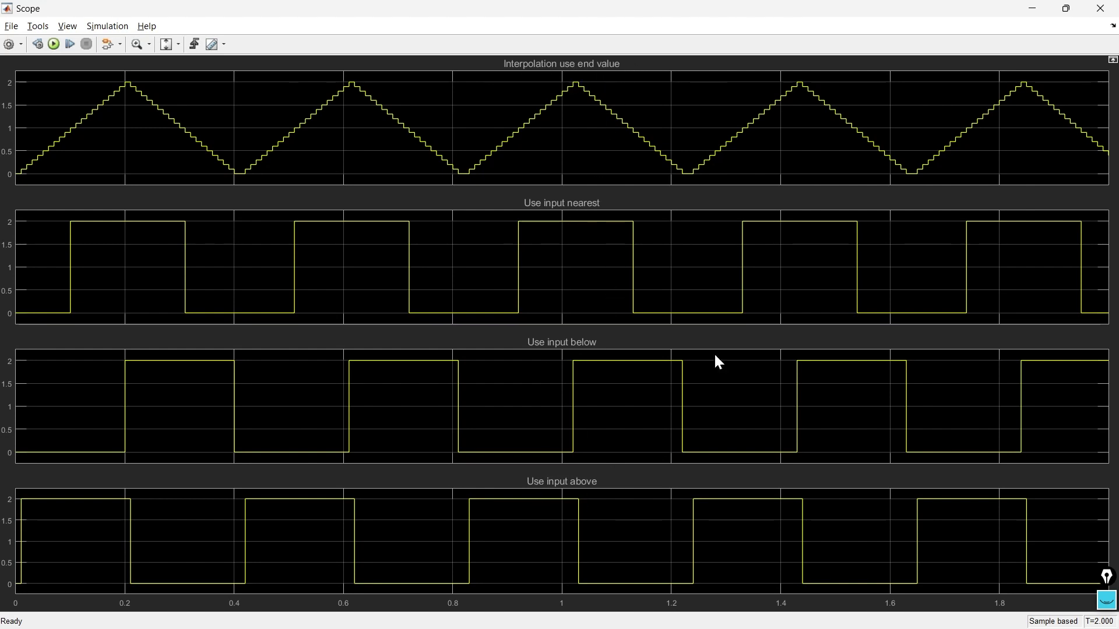
pyautogui.click(1066, 8)
pyautogui.moveTo(796, 148); pyautogui.dragTo(859, 99)
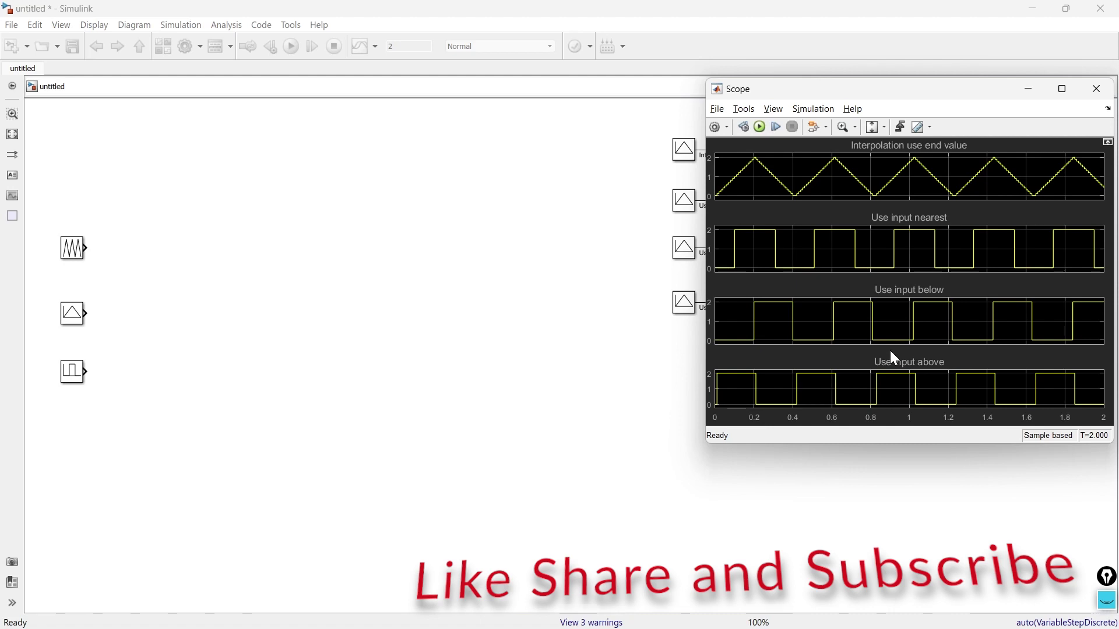
pyautogui.click(1099, 90)
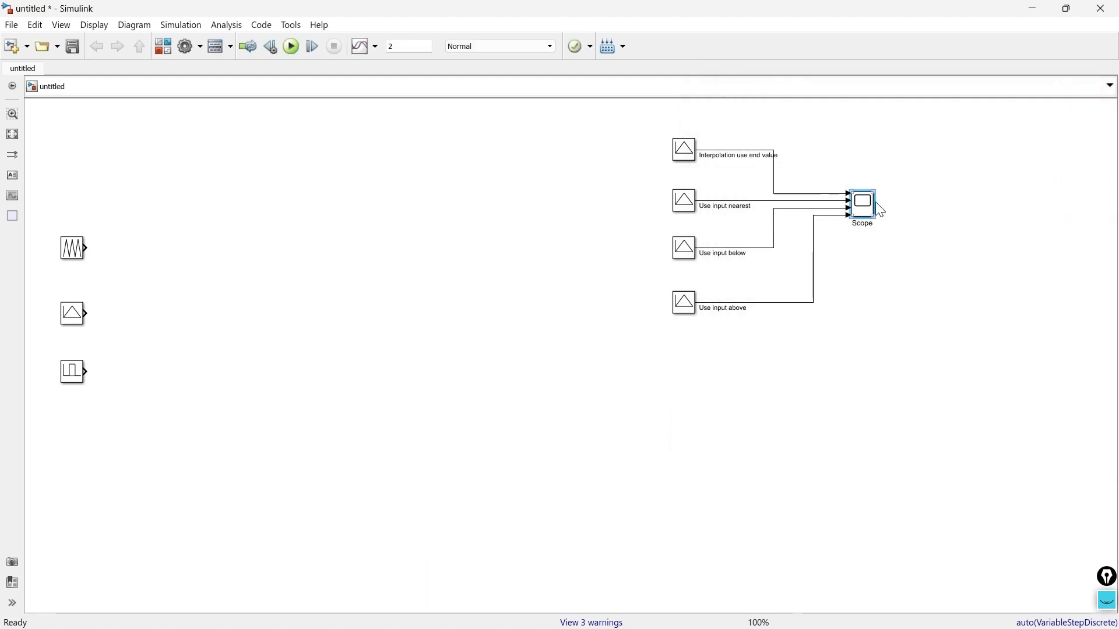
# Step: Add a Scope1 block fed by the top-left, triangle and stair source blocks
pyautogui.doubleClick(257, 284)
pyautogui.write('scope')
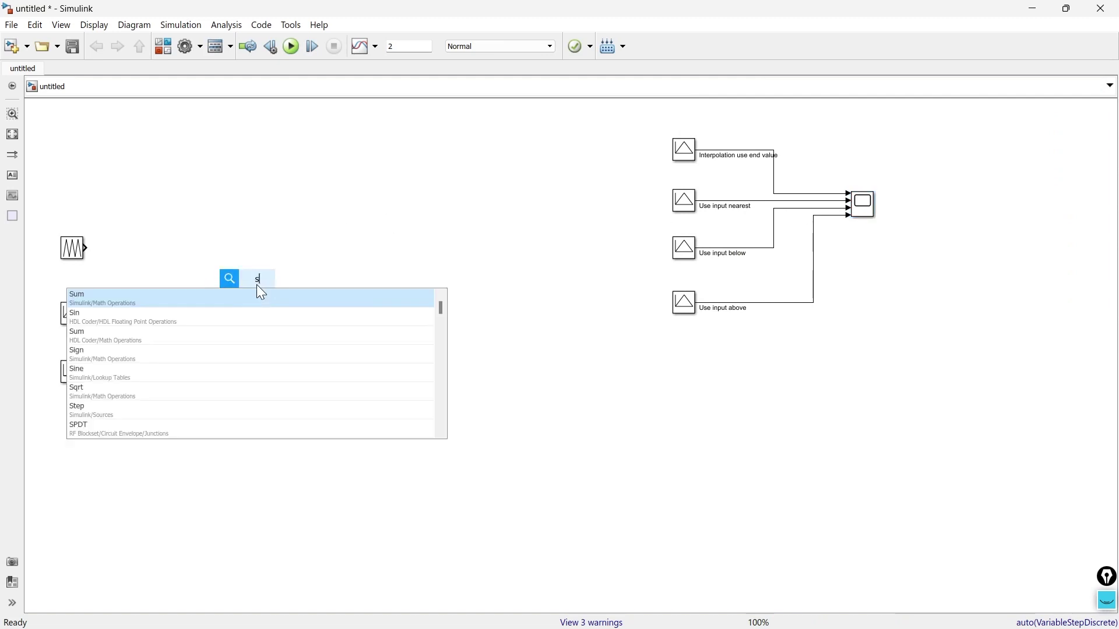
pyautogui.press('Return')
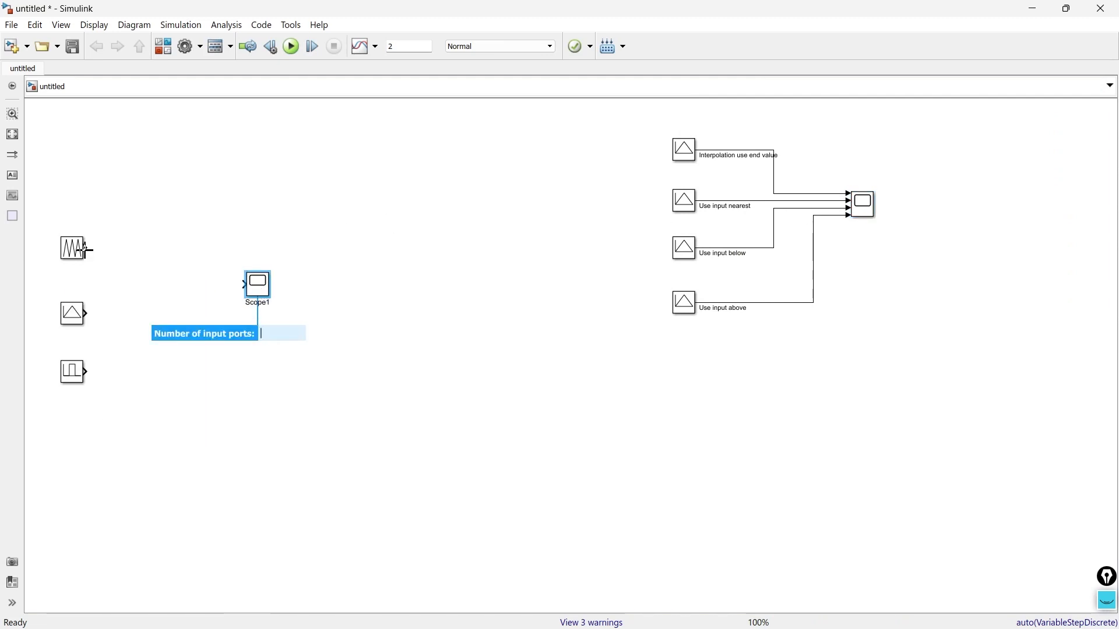
pyautogui.moveTo(88, 248); pyautogui.dragTo(235, 285)
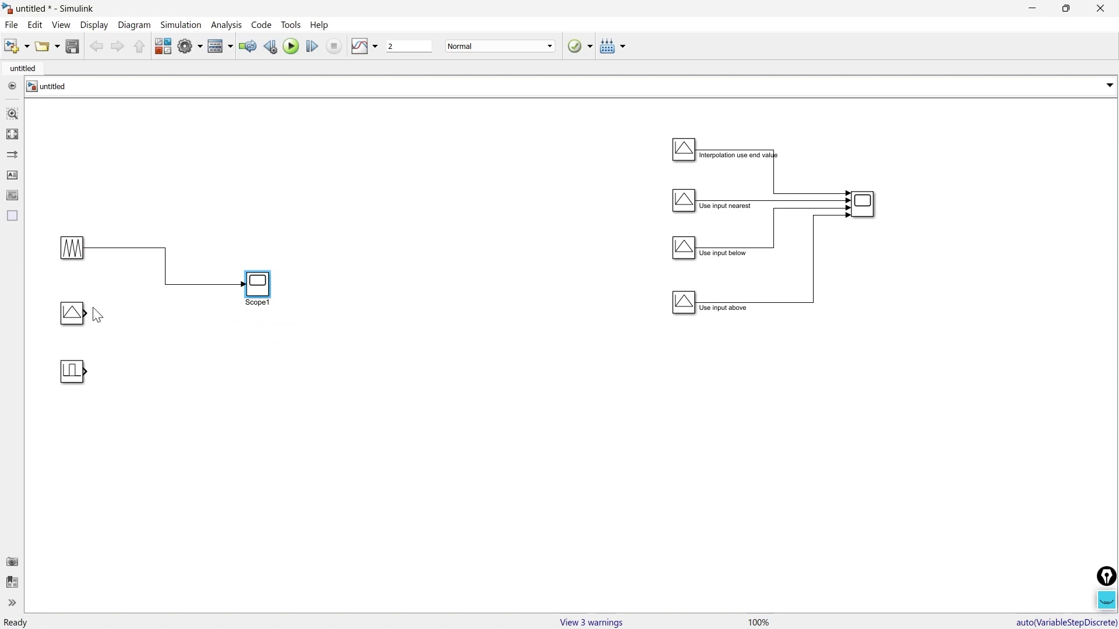
pyautogui.moveTo(88, 313); pyautogui.dragTo(243, 290)
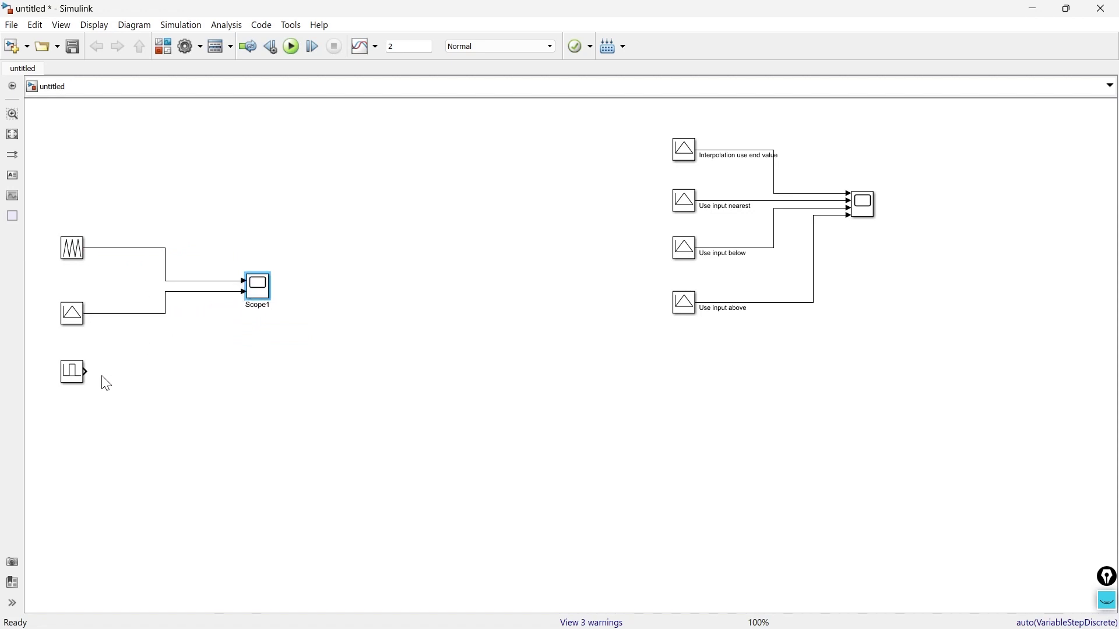
pyautogui.moveTo(88, 372); pyautogui.dragTo(257, 294)
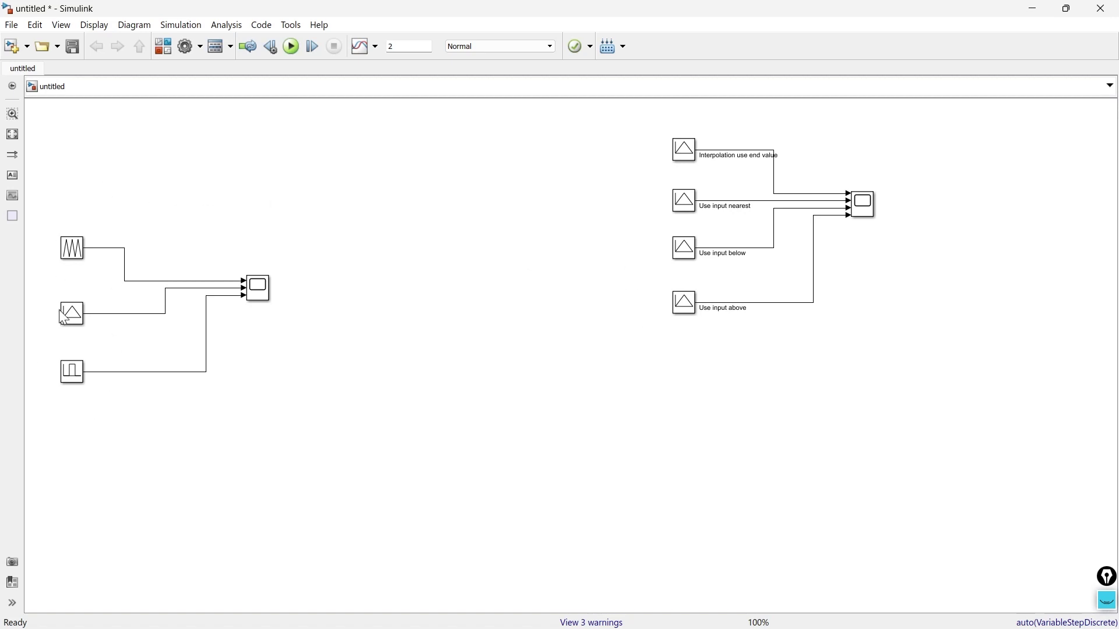
# Step: Check the names of the three source blocks and rerun the simulation
pyautogui.click(65, 380)
pyautogui.click(87, 296)
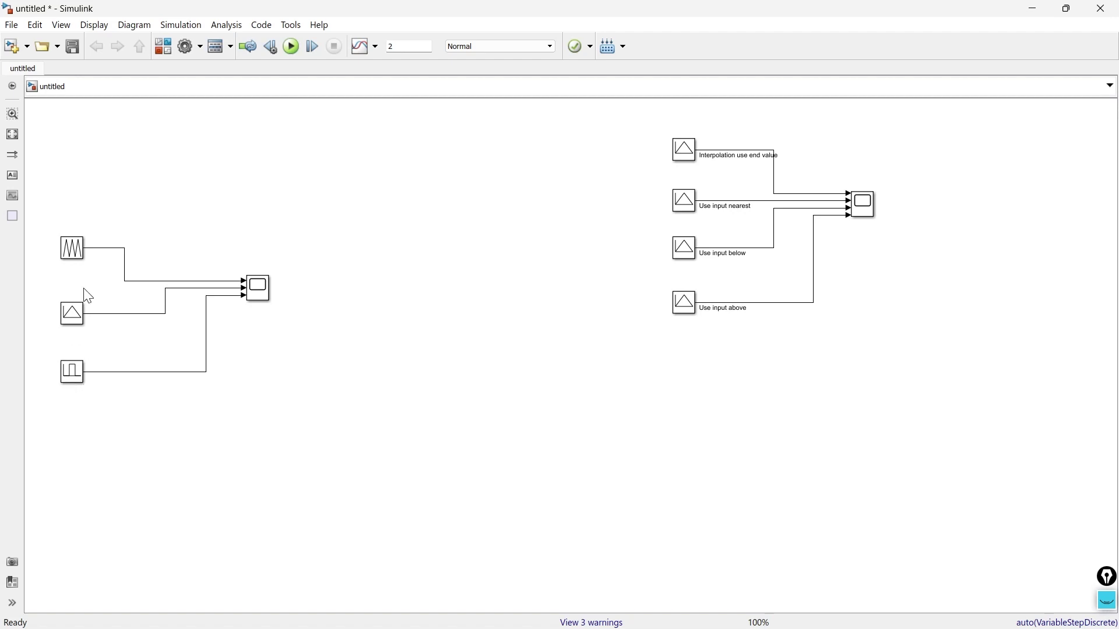
pyautogui.click(73, 253)
pyautogui.click(73, 320)
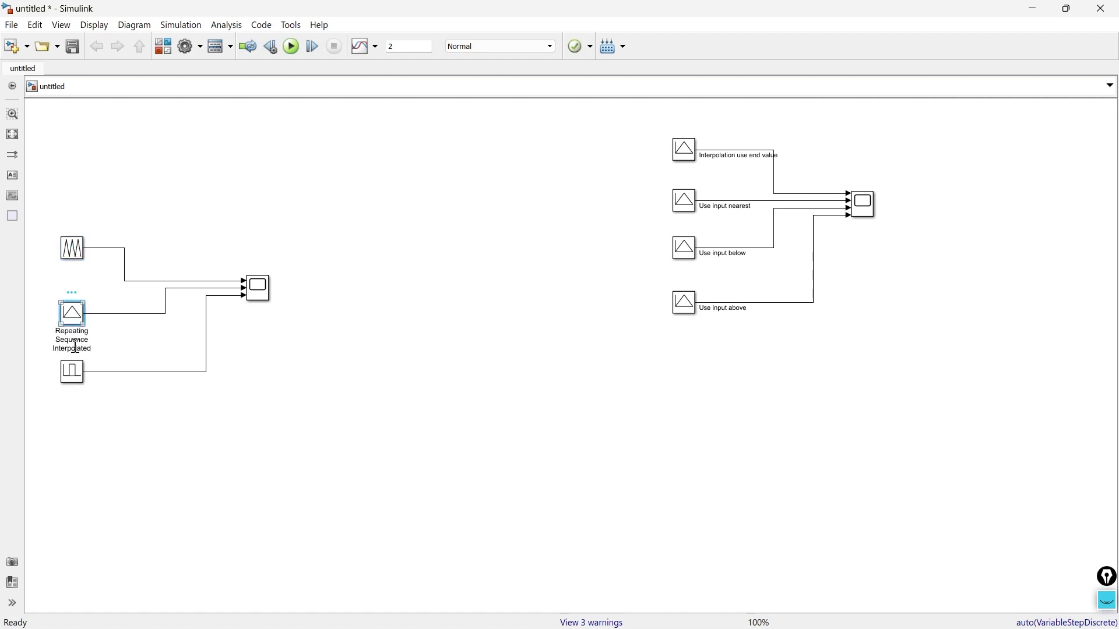
pyautogui.click(80, 376)
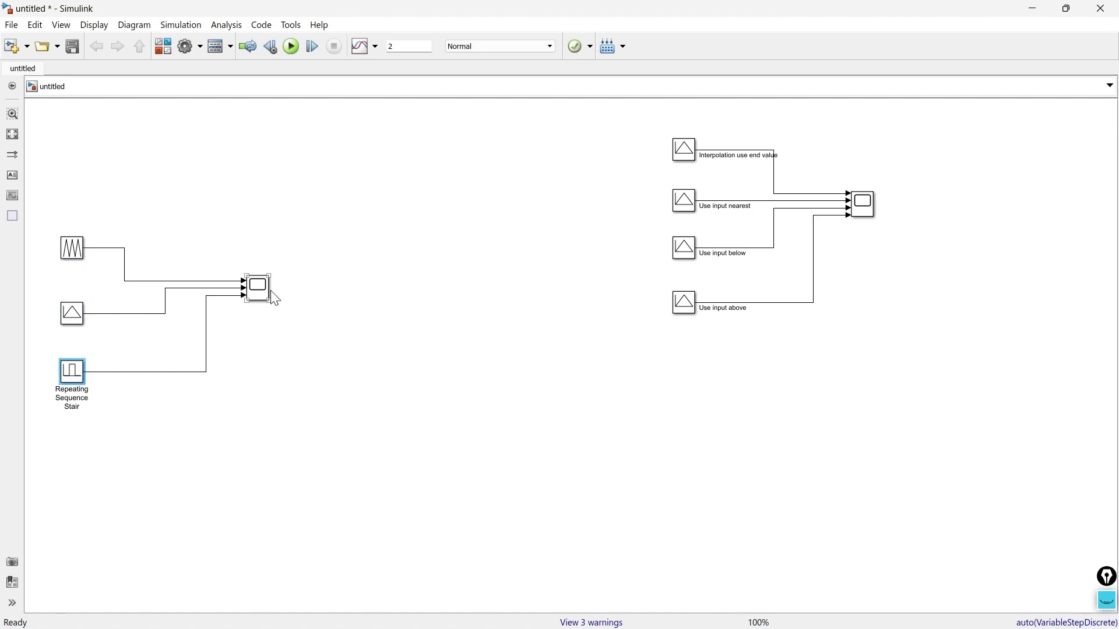
pyautogui.click(291, 47)
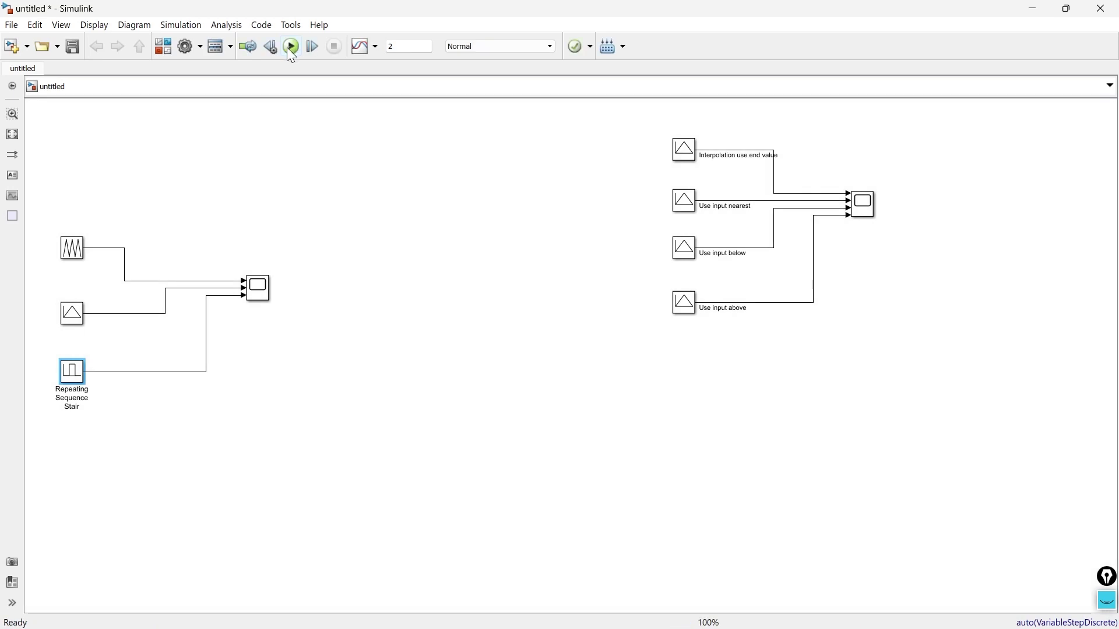
# Step: Open Scope1 full-screen and zoom its time axis to 0–0.475 s
pyautogui.doubleClick(258, 288)
pyautogui.click(711, 114)
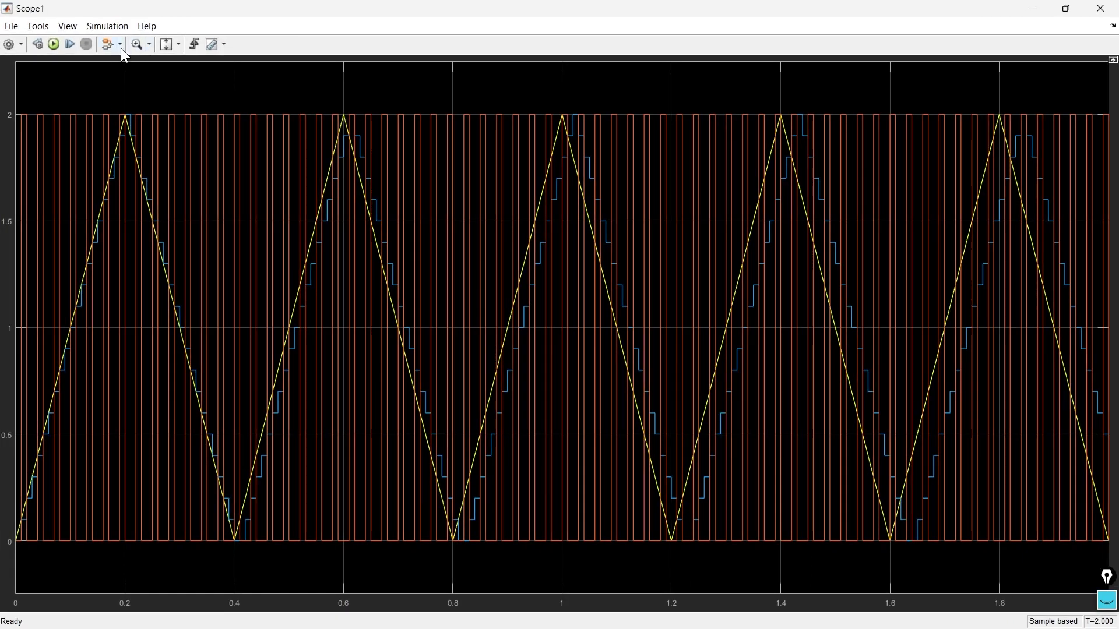
pyautogui.click(148, 44)
pyautogui.click(143, 73)
pyautogui.moveTo(271, 289); pyautogui.dragTo(6, 297)
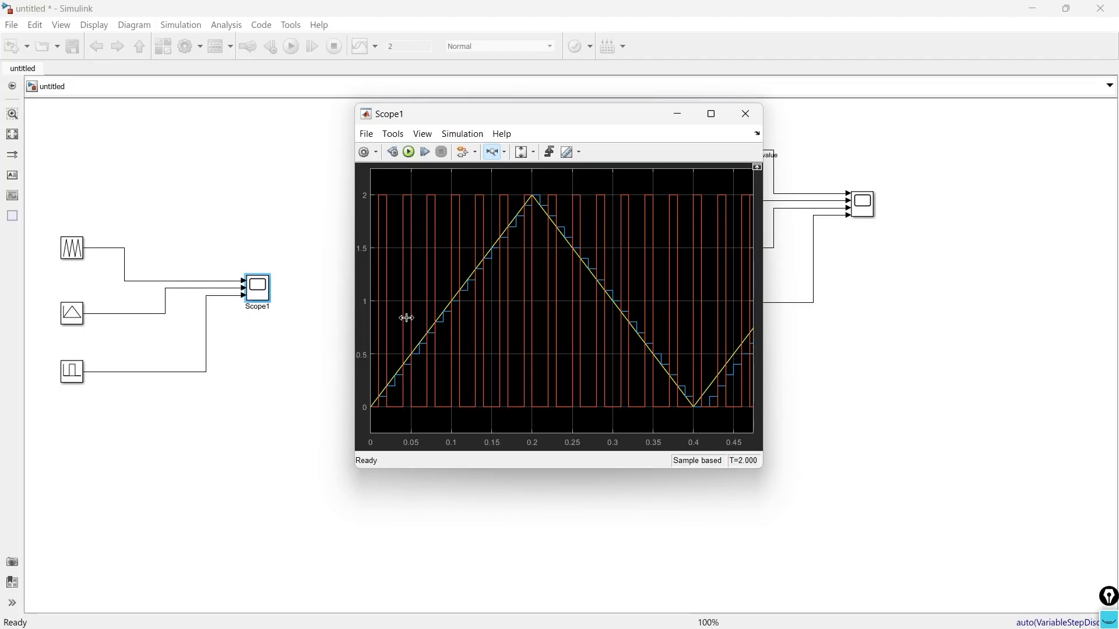
# Step: Restore the zoomed Scope1 plot to a floating window beside the diagram
pyautogui.press('super+Down')
pyautogui.click(74, 314)
pyautogui.click(430, 391)
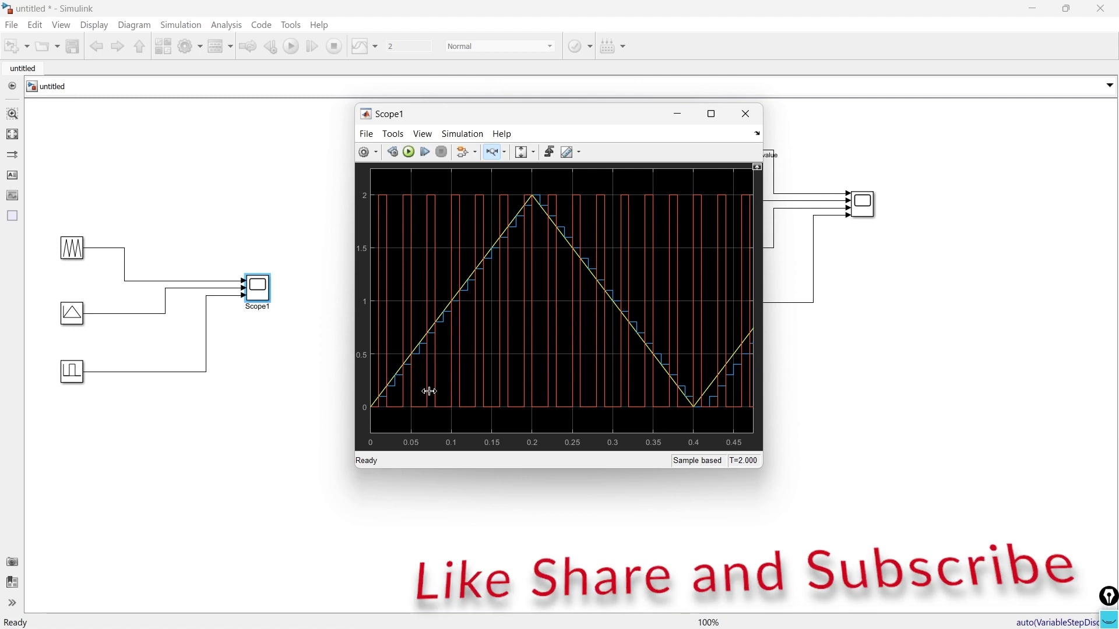